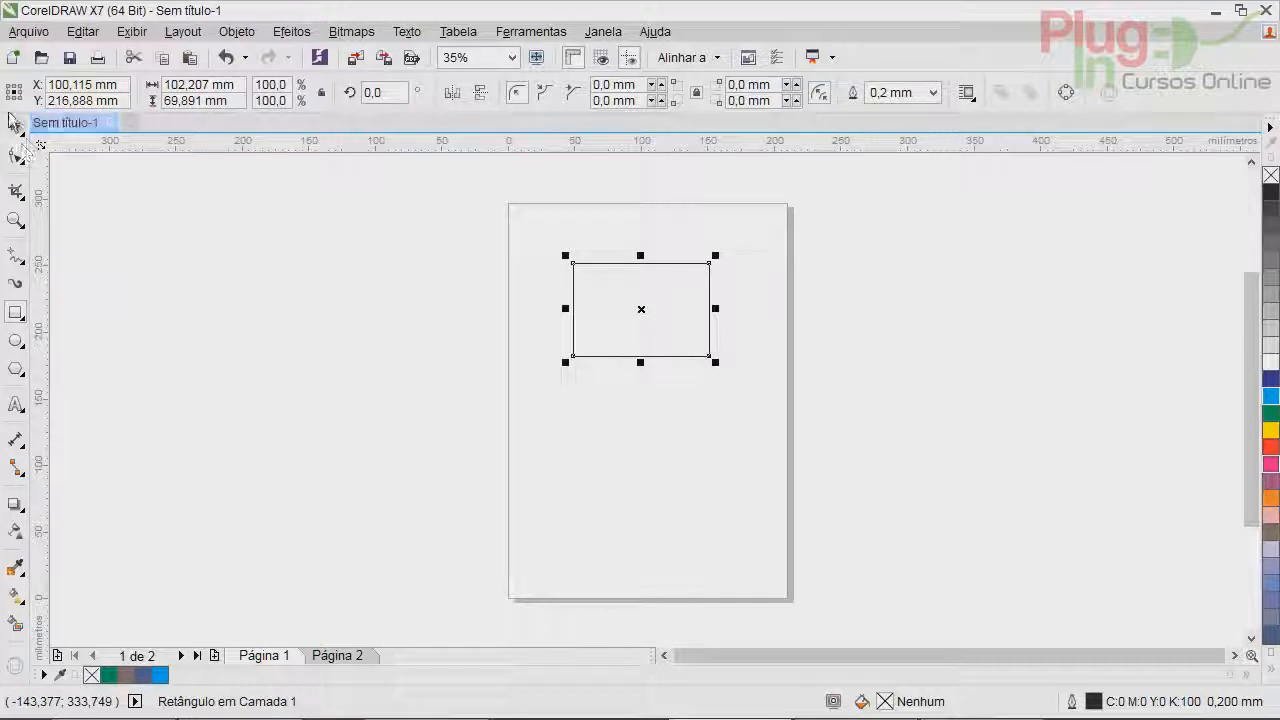
Open the rectangle's fill for editing, choose a uniform fill and pick the darkest black in the colour field.
double_click(885, 701)
left_click(322, 215)
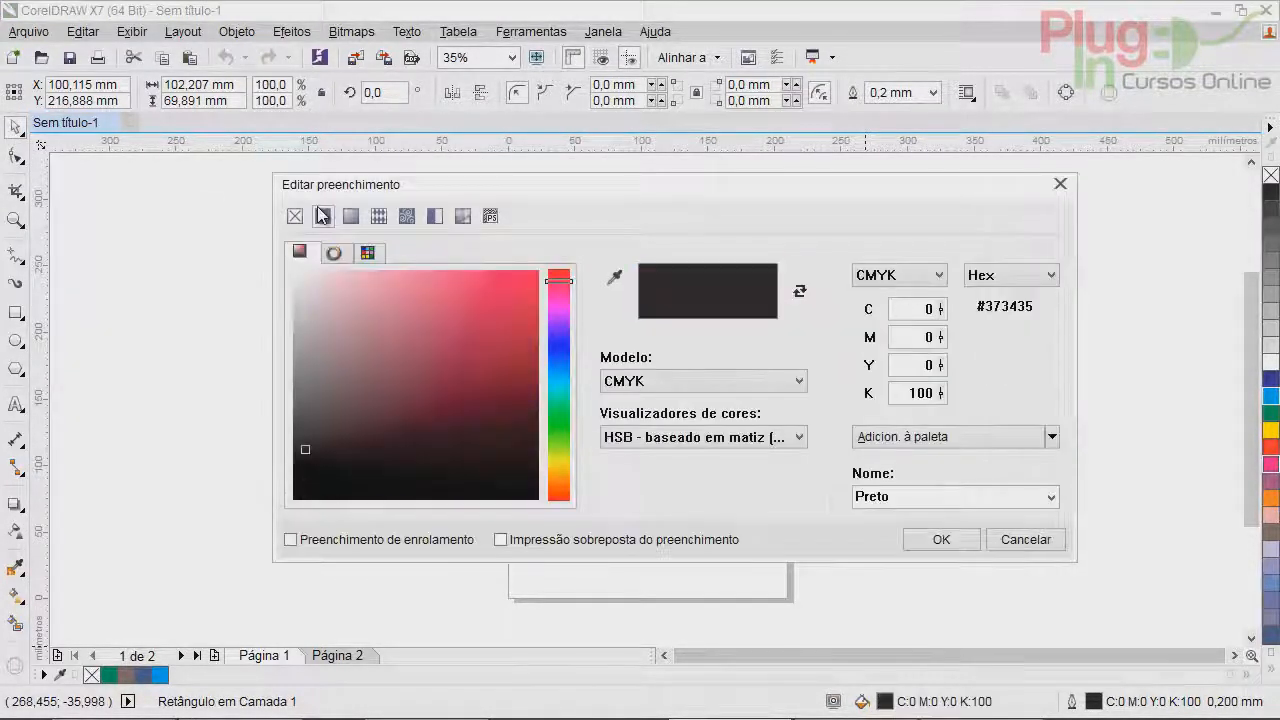
left_click_drag(328, 452, 293, 499)
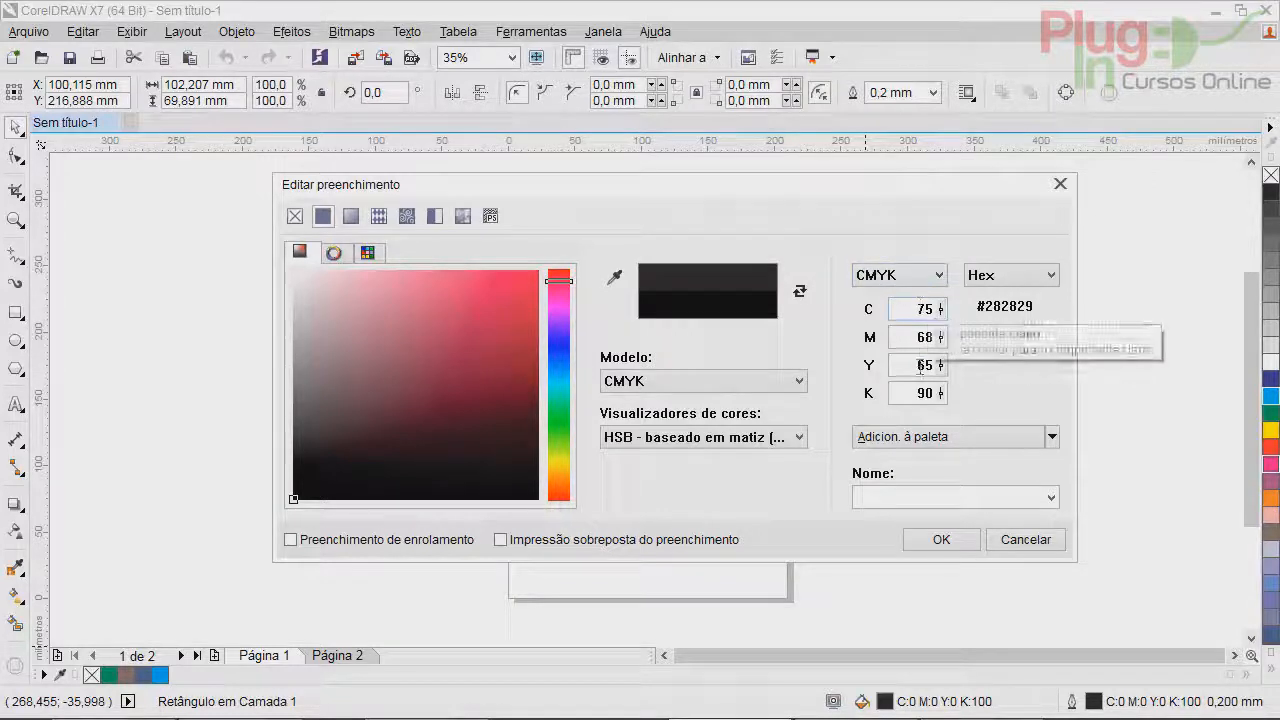
Set the rectangle's fill colour to pure black with C 0, M 0, Y 0, K 100.
double_click(924, 308)
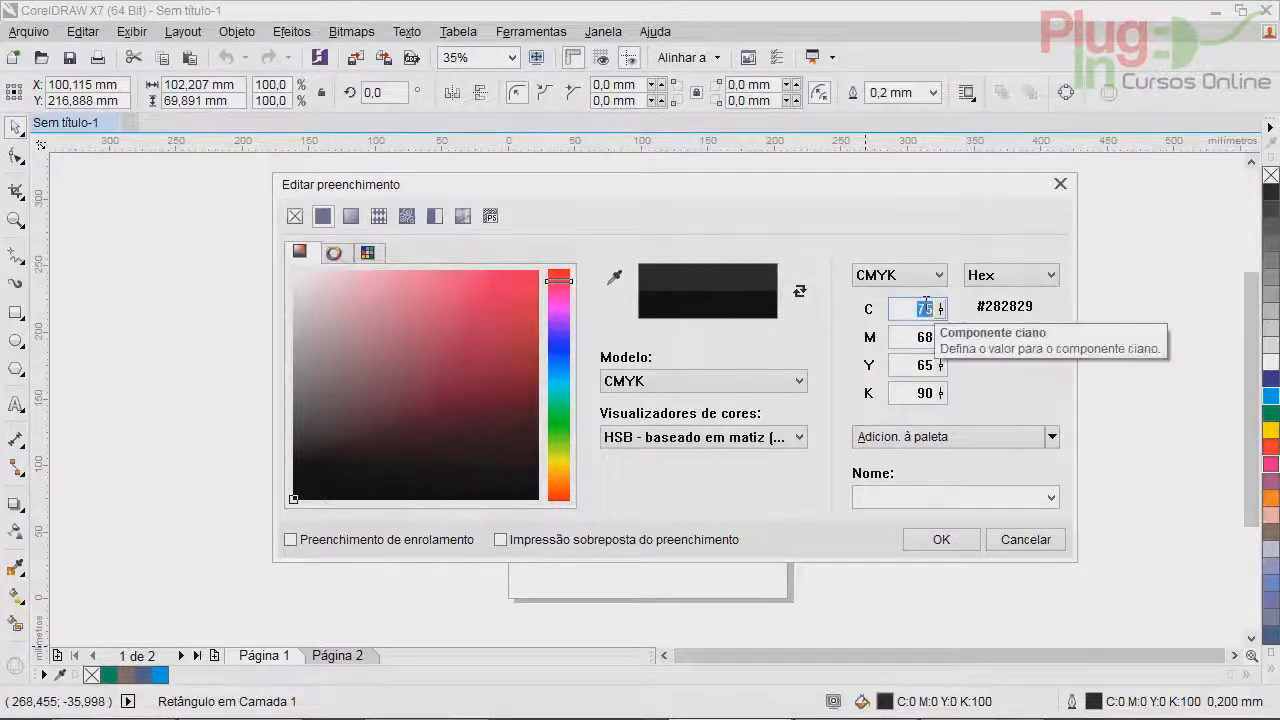
type("0")
double_click(930, 337)
type("0")
double_click(928, 364)
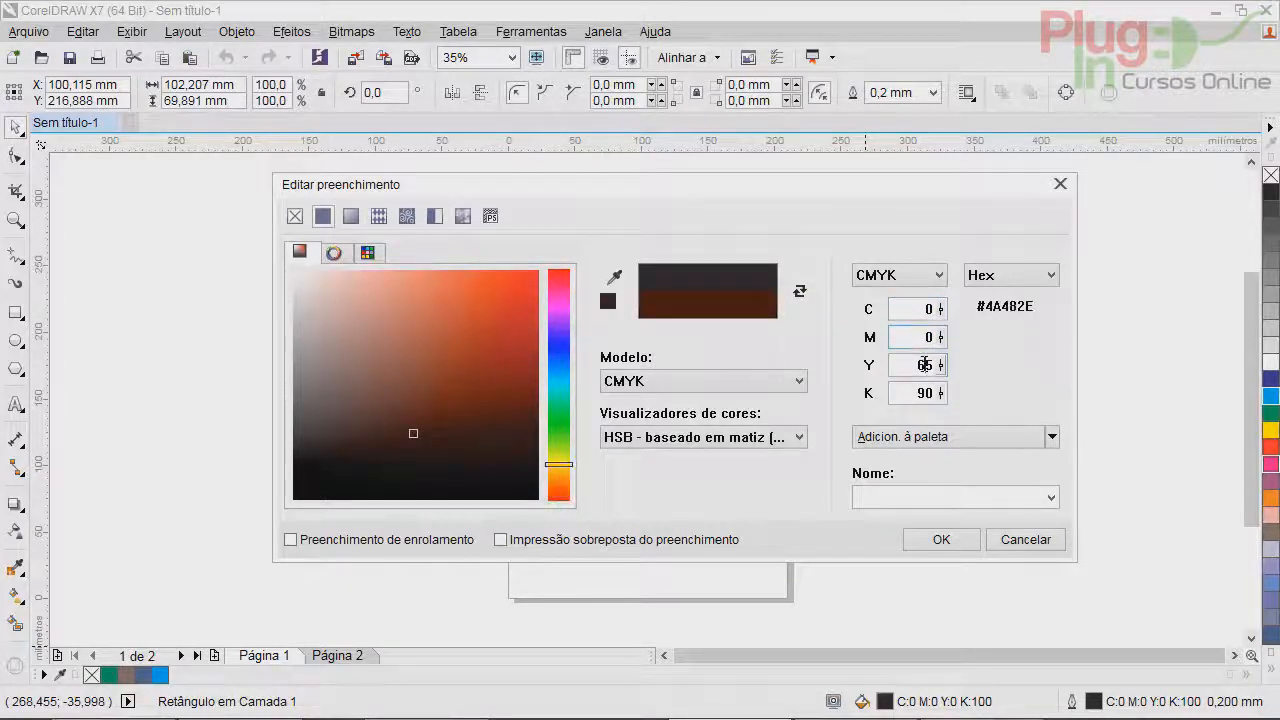
type("0")
key("Tab")
type("100")
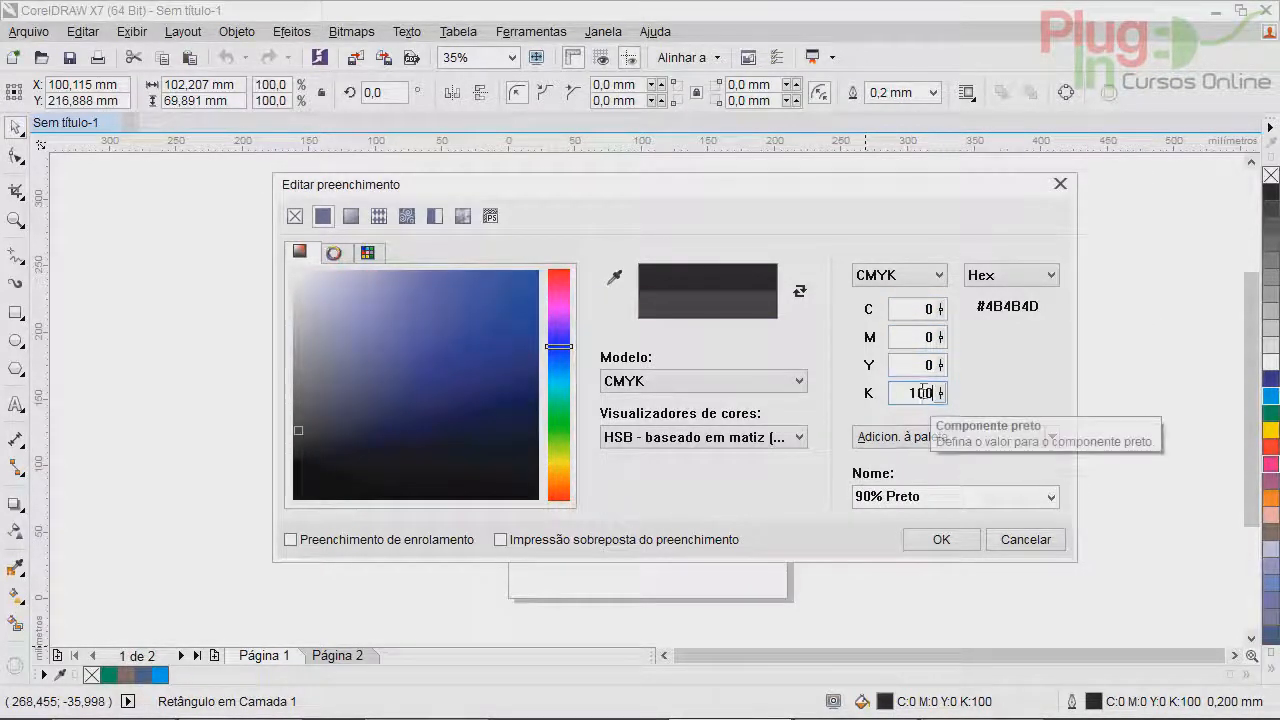
left_click(925, 364)
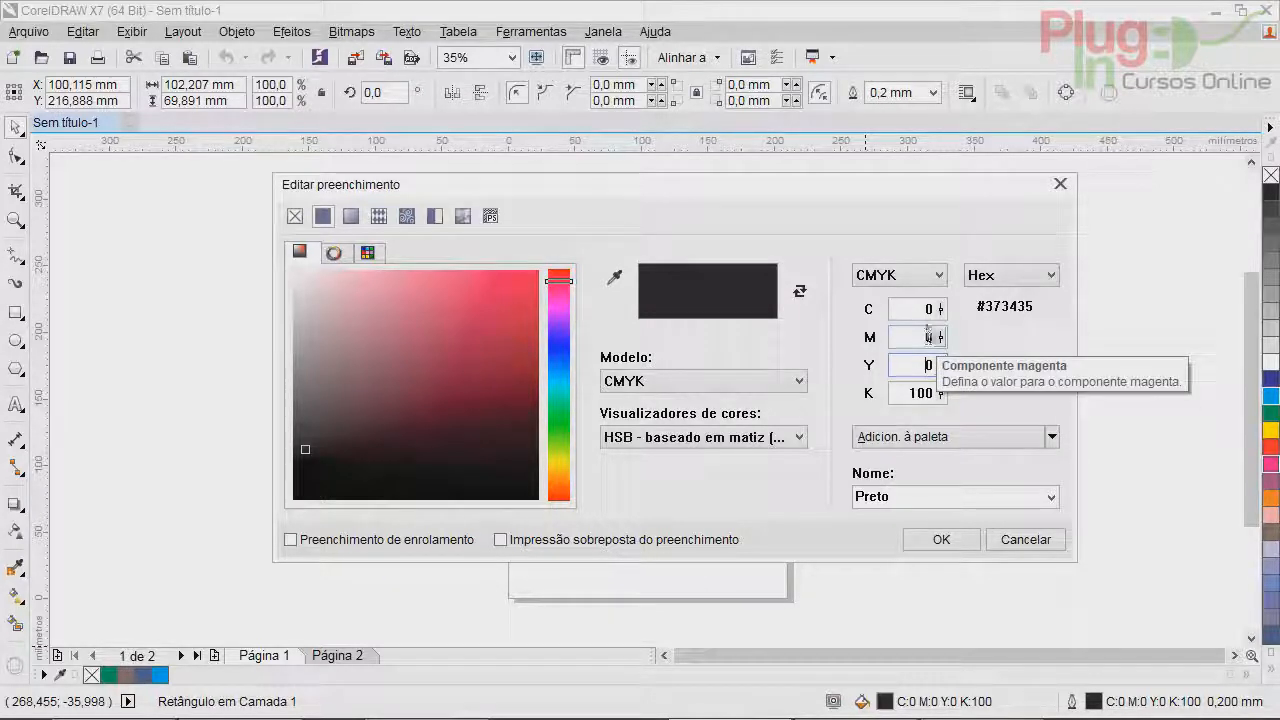
double_click(928, 392)
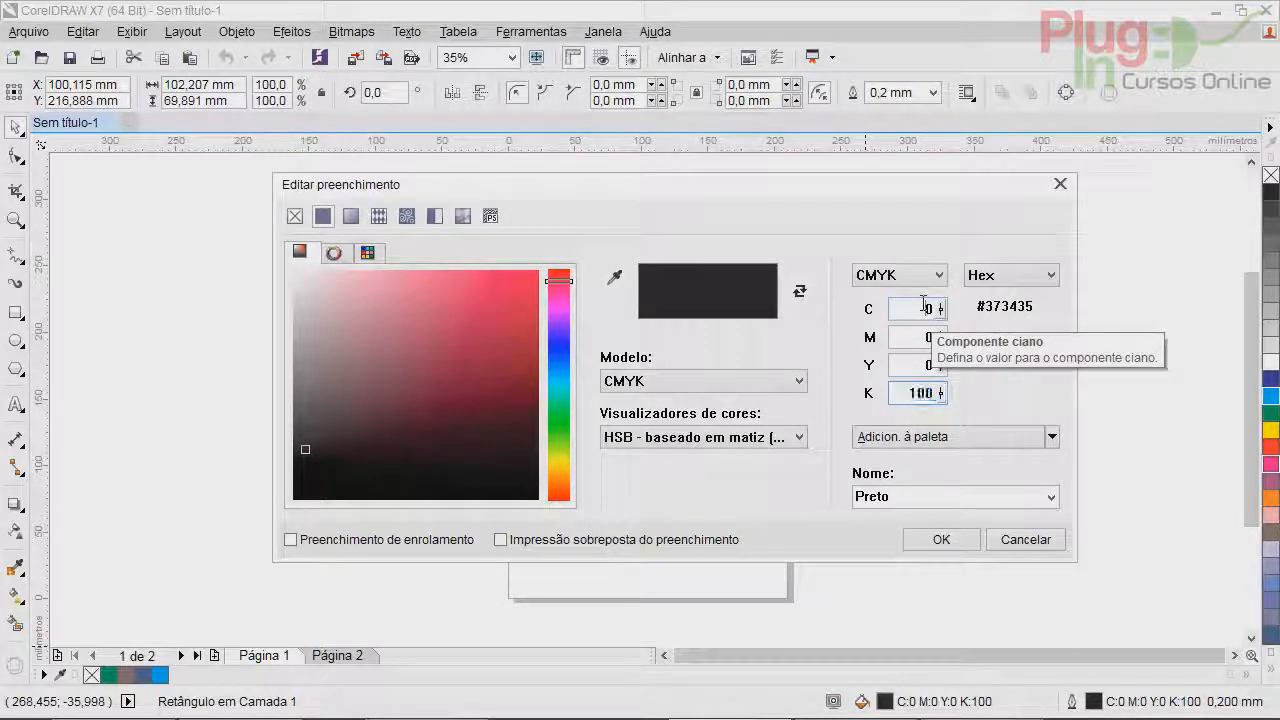
Try cyan values of 20 and 10 in the black fill colour.
left_click(918, 308)
type("2E3236")
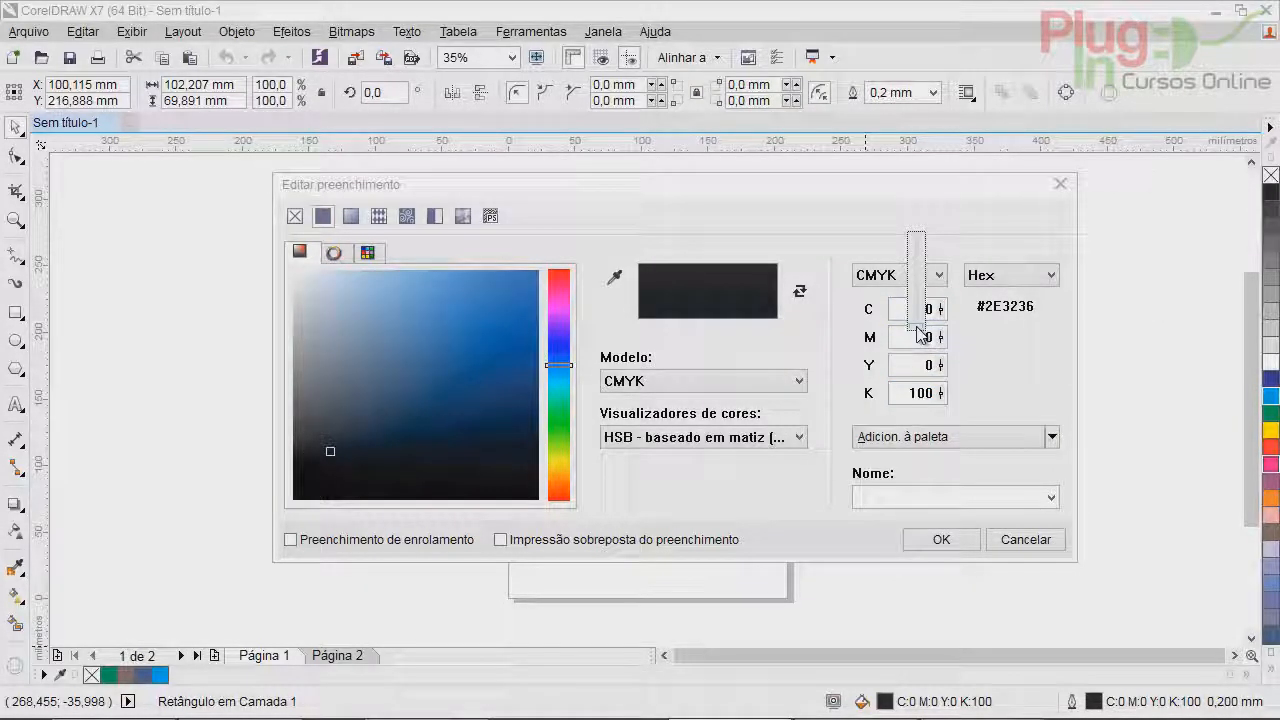
left_click(985, 317)
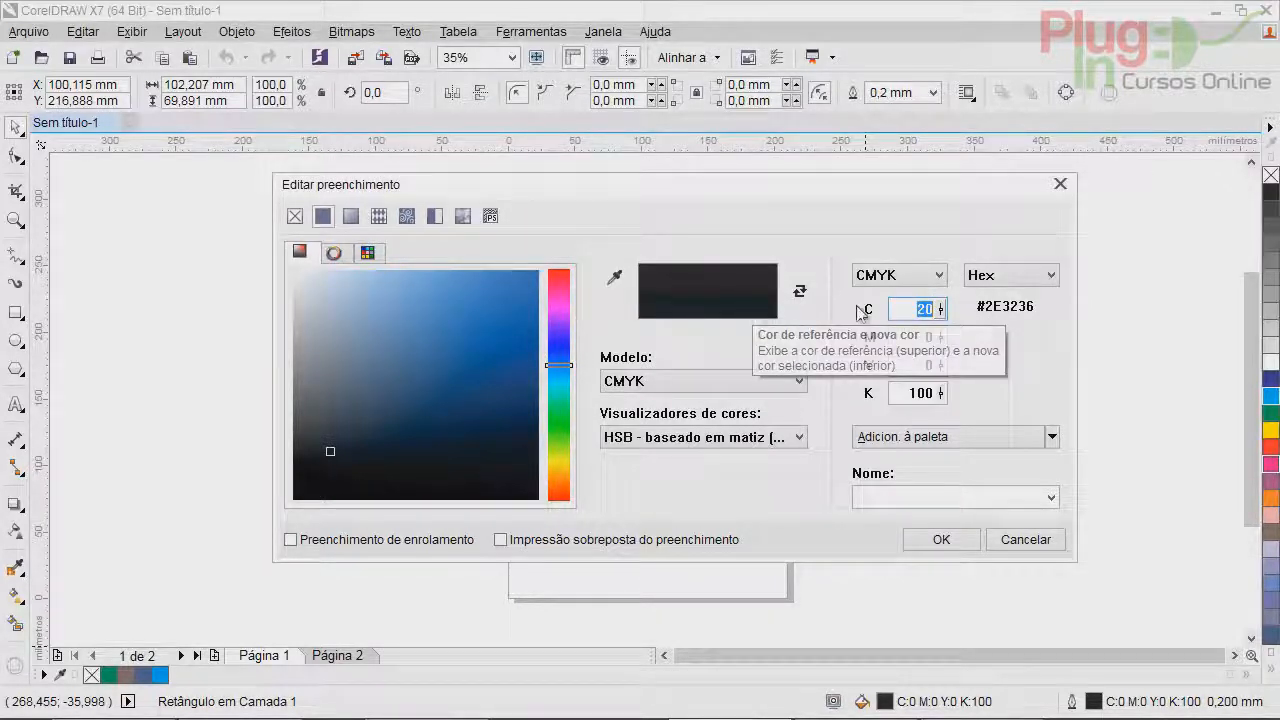
type("10")
left_click(915, 334)
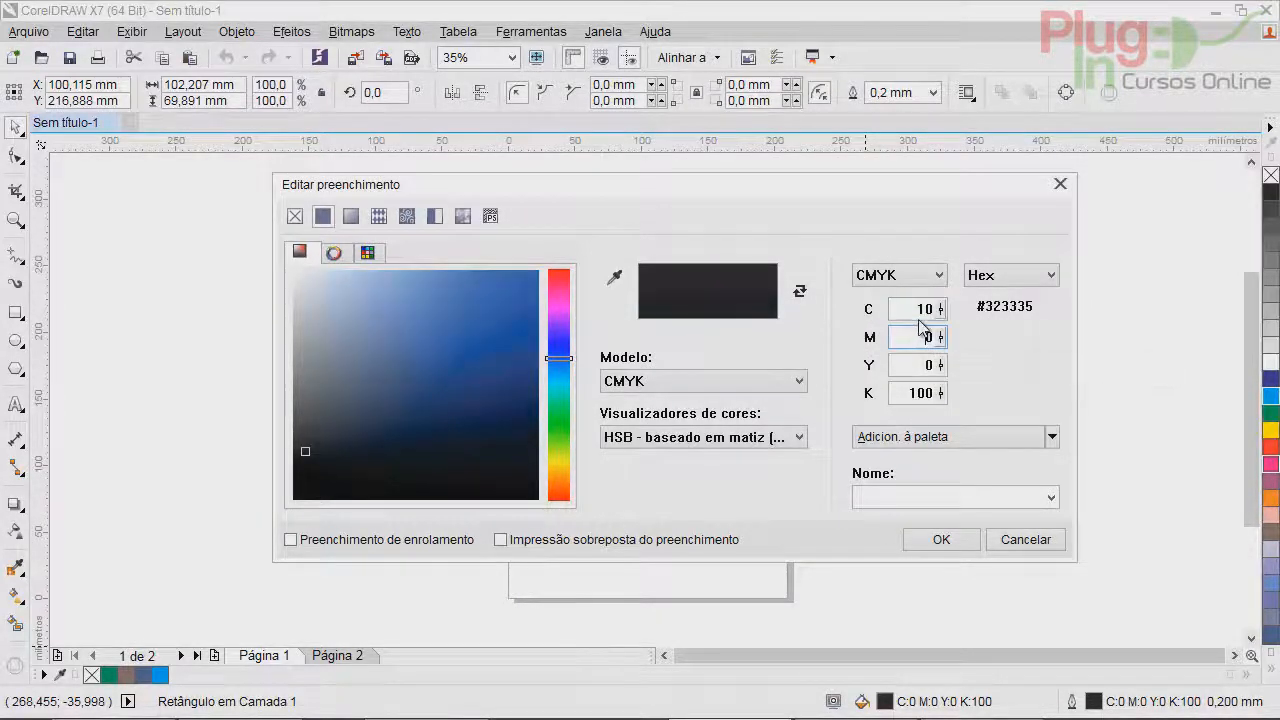
left_click(919, 320)
left_click(955, 340)
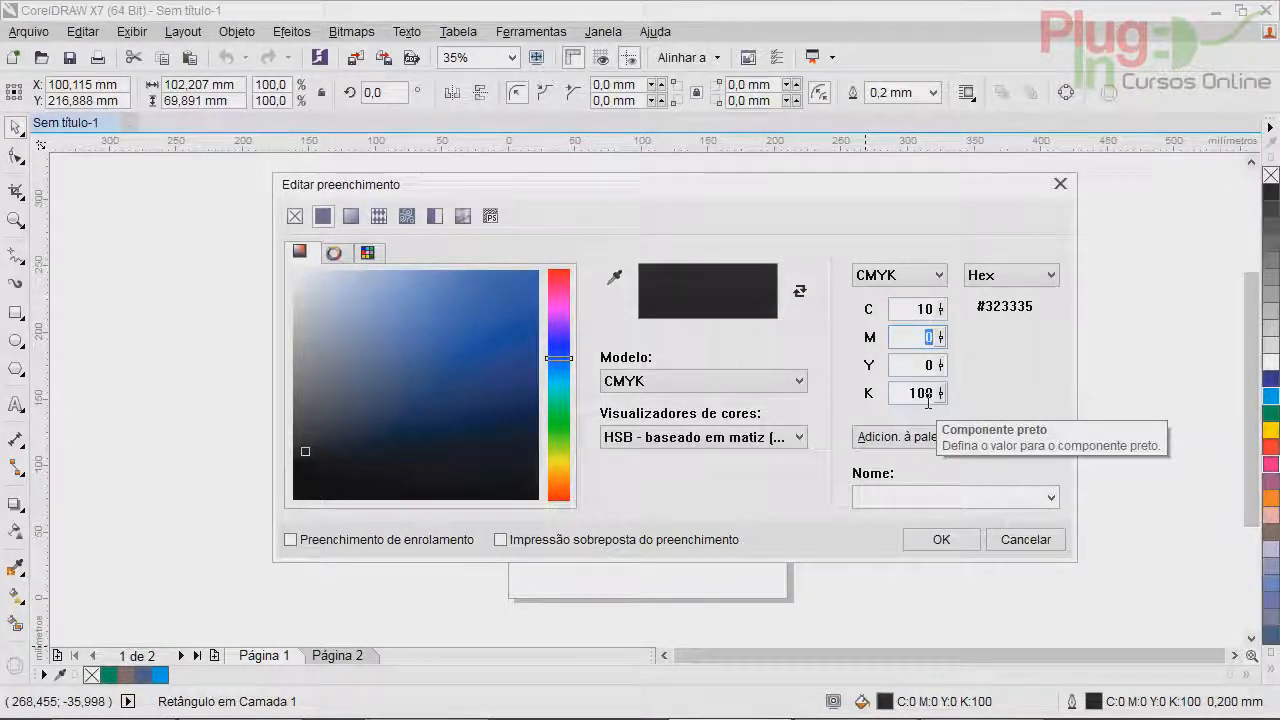
Set the fill colour's C, M, Y and K components to 100 each and apply it to the rectangle.
left_click(923, 309)
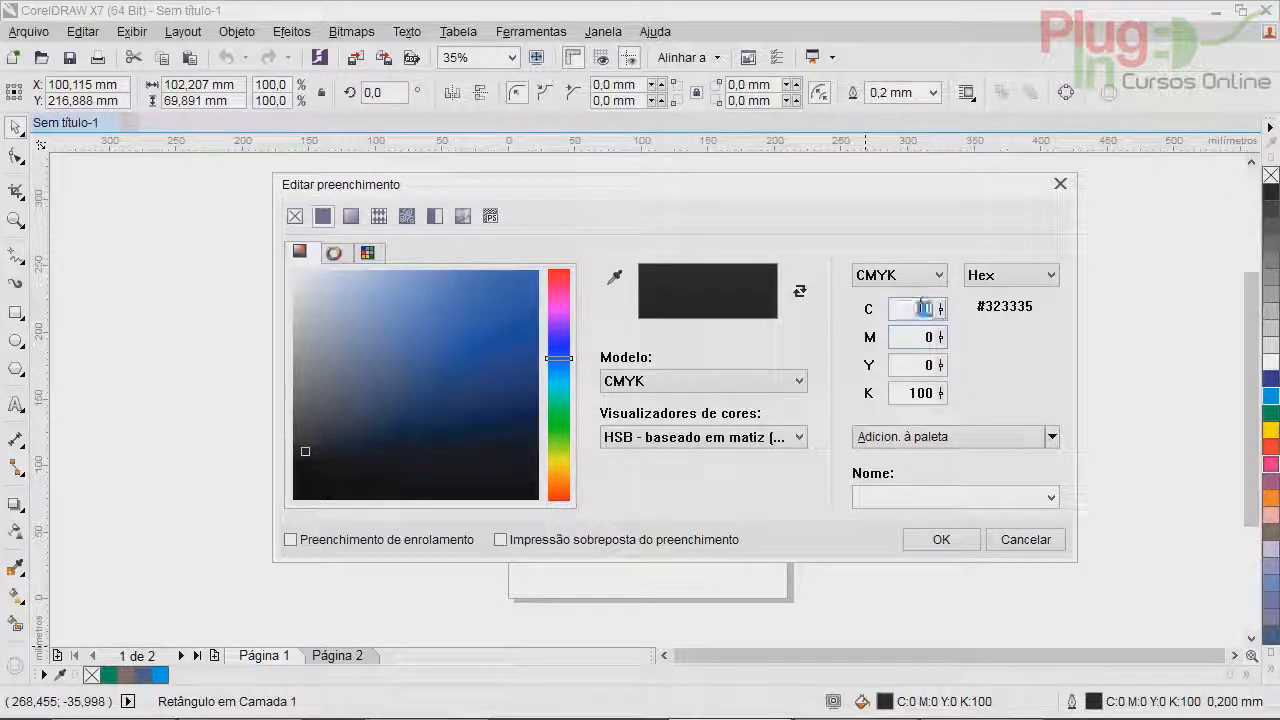
type("100")
key("Tab")
type("100")
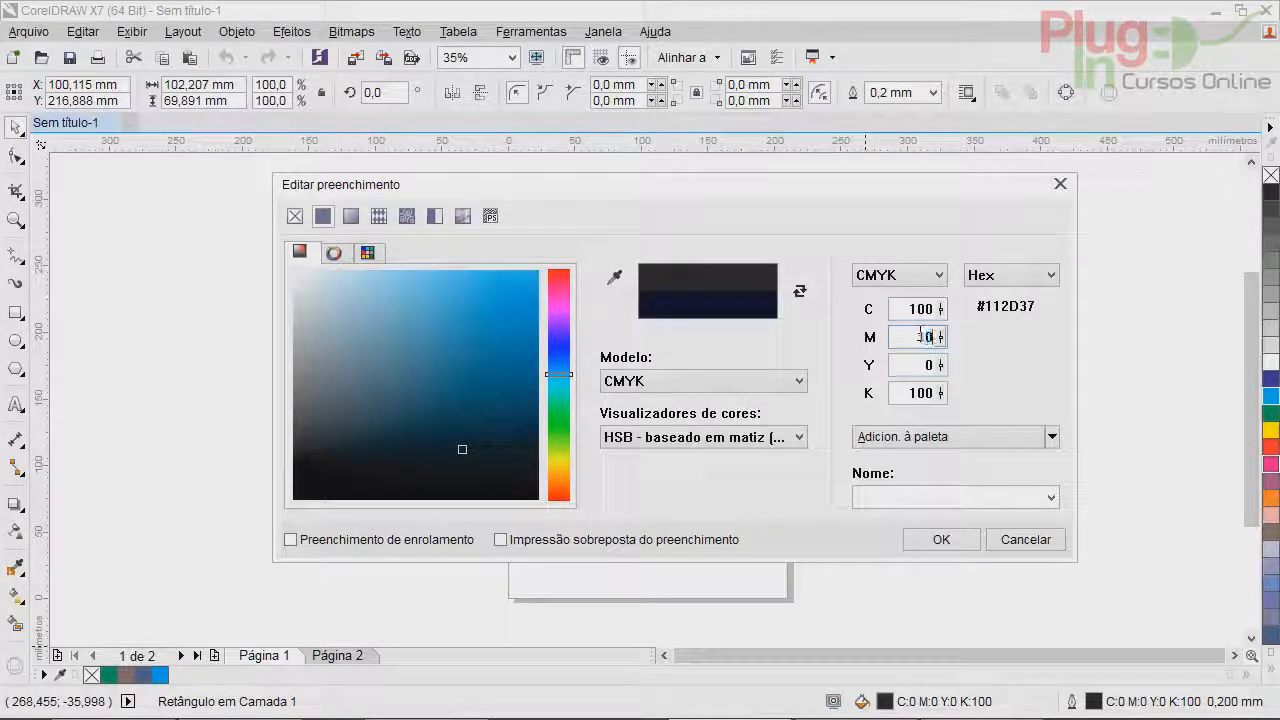
key("Tab")
type("100")
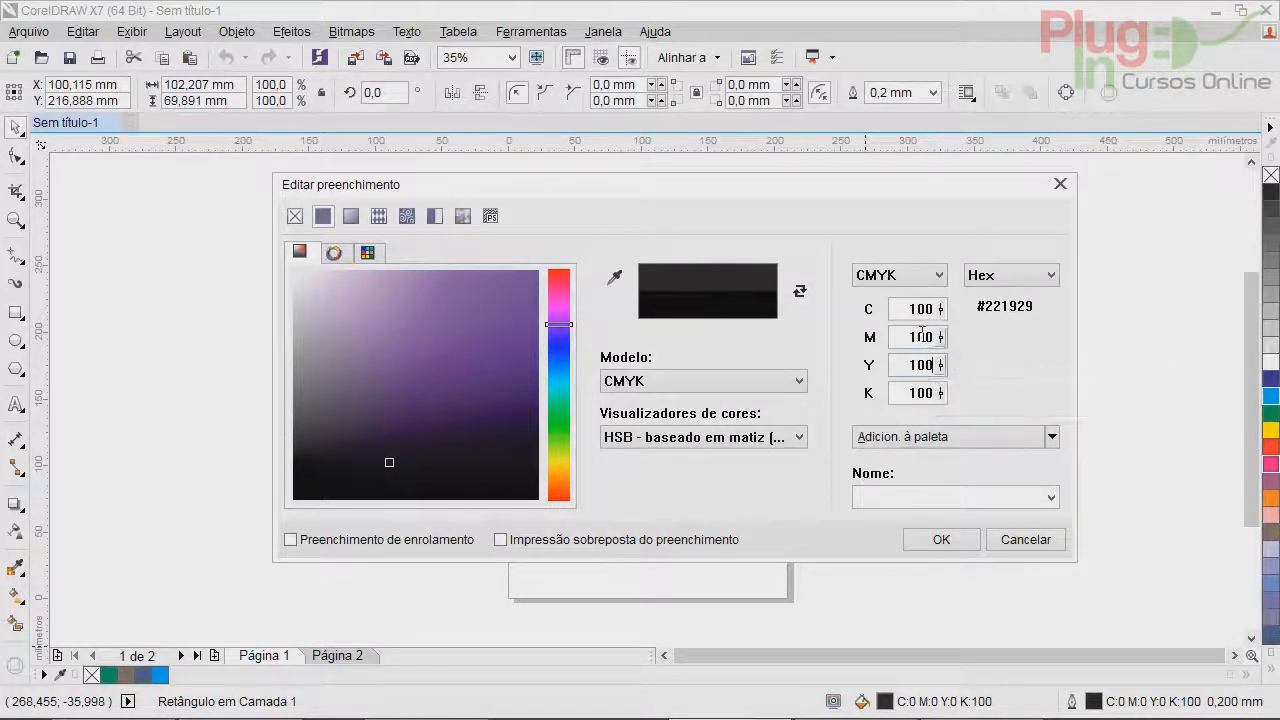
key("Tab")
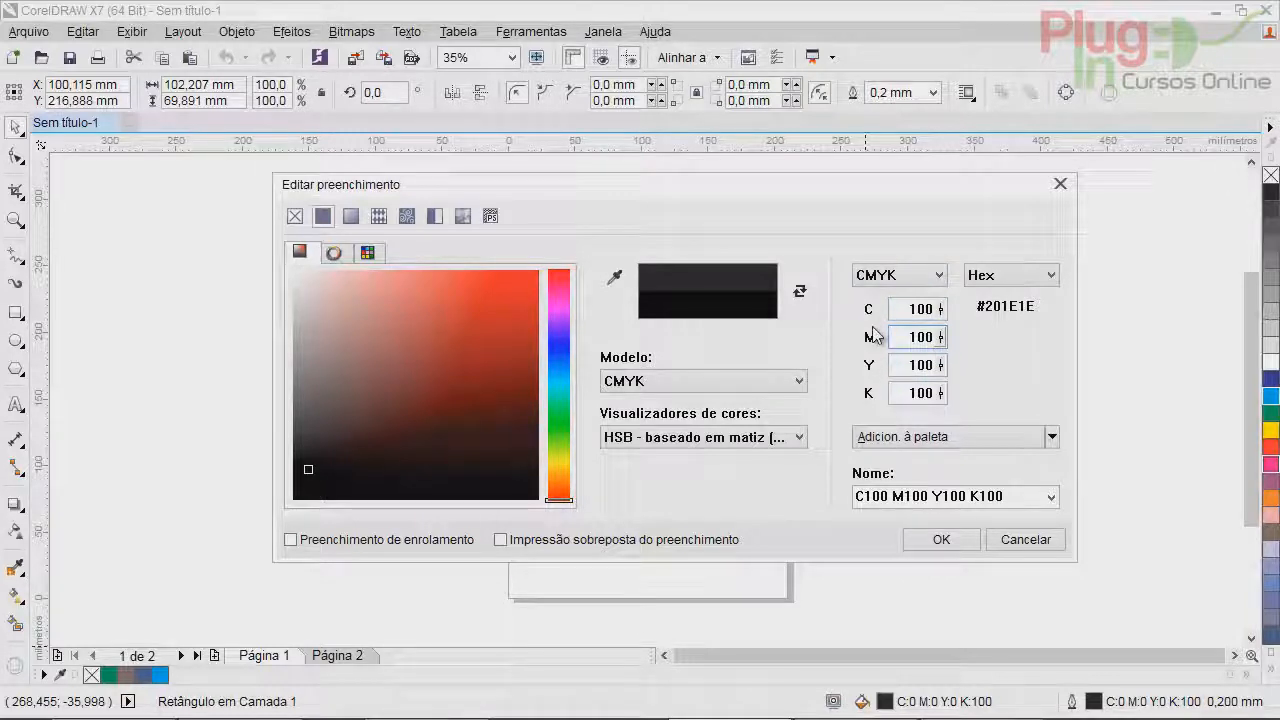
left_click(932, 541)
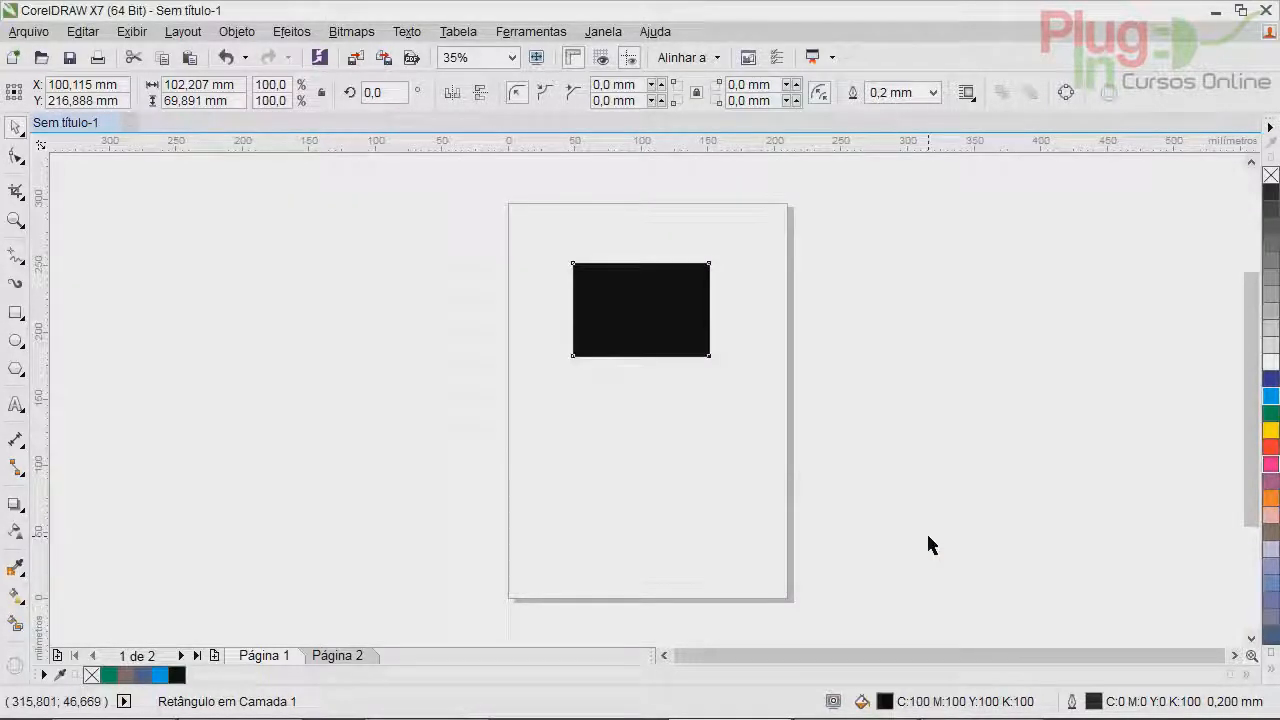
Fill the rectangle with the palette's black, reopen its fill for editing and pick a medium gray in the colour field.
left_click(1270, 196)
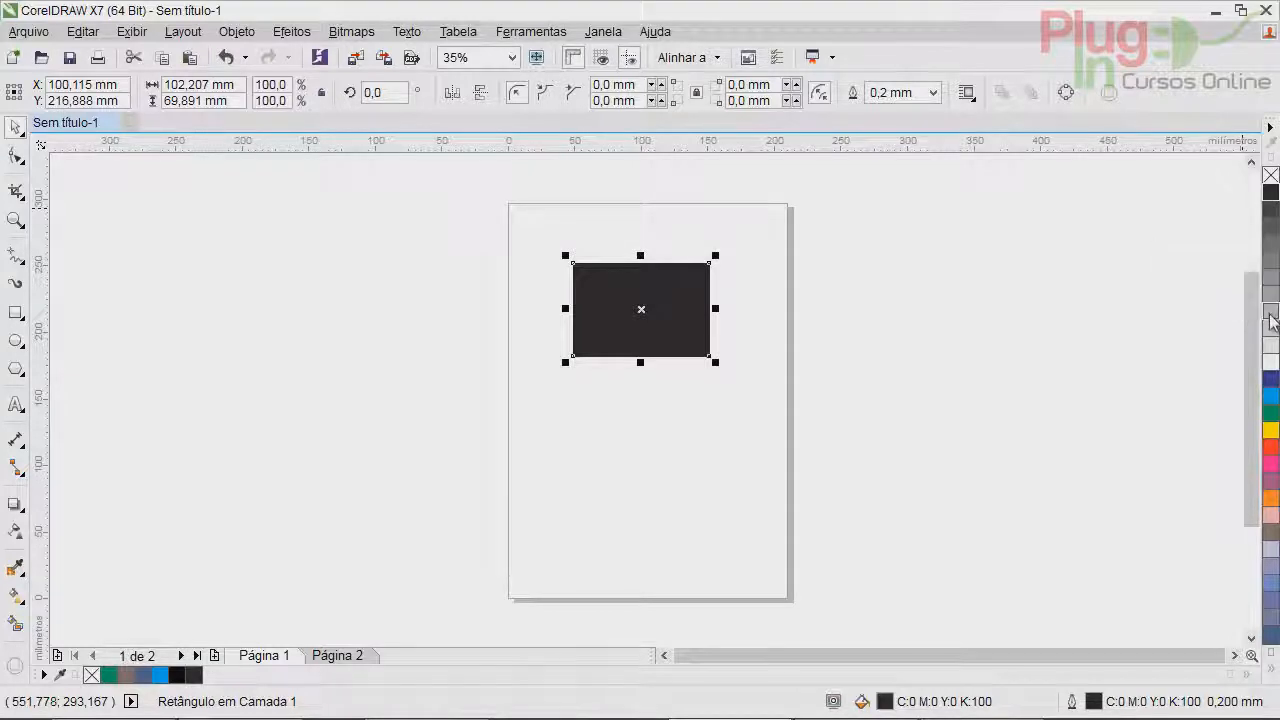
double_click(885, 701)
left_click_drag(349, 417, 290, 356)
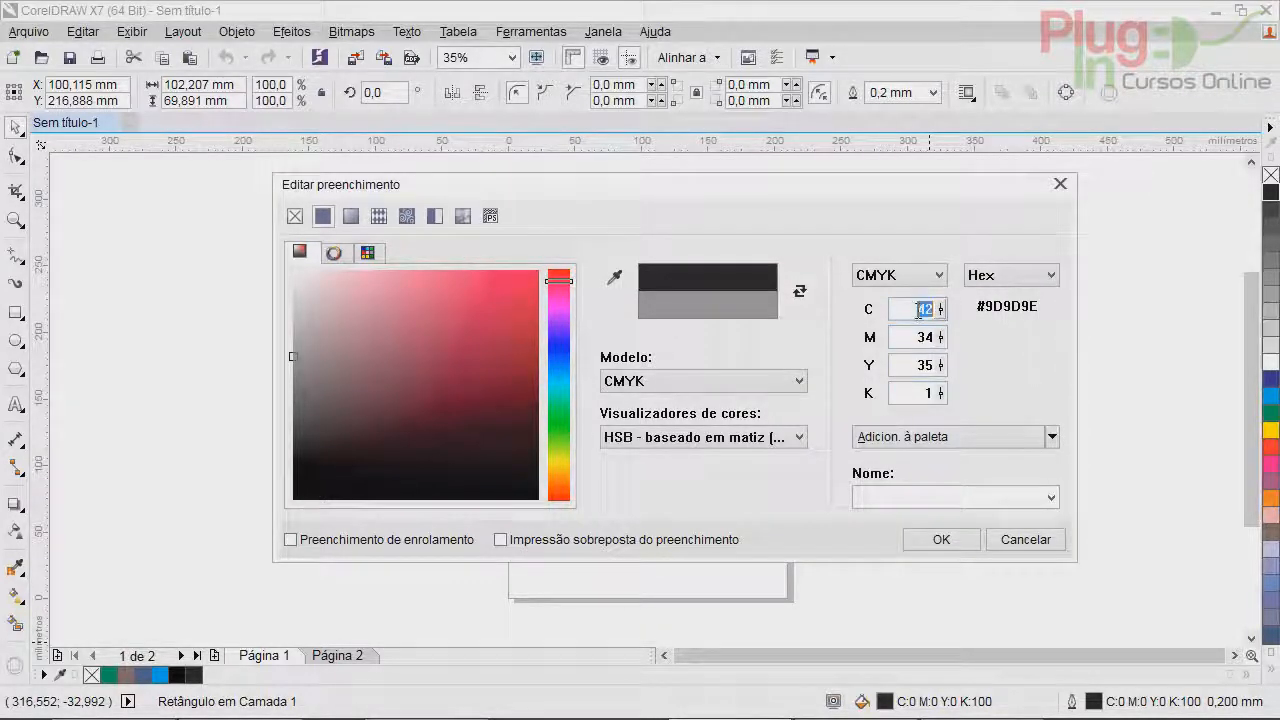
Set the fill colour to C 0, M 0, Y 0, K 50 and apply it to the rectangle.
double_click(918, 337)
type("0")
double_click(920, 365)
type("0")
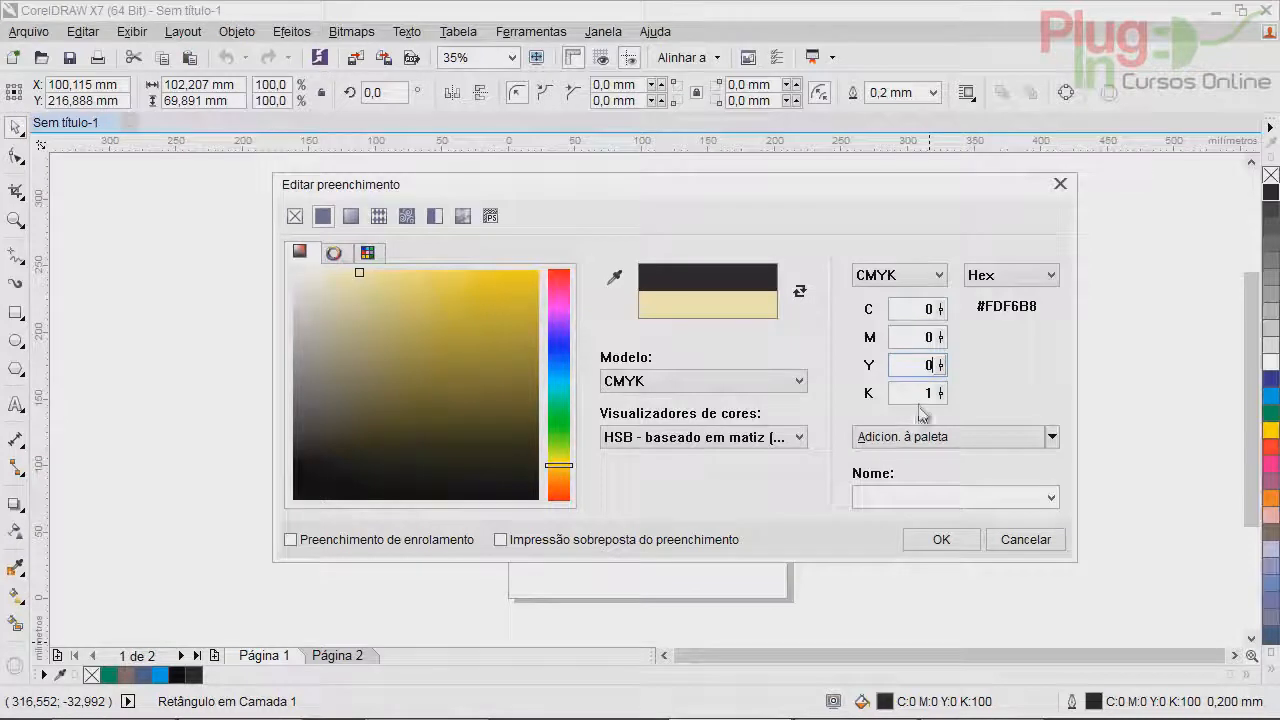
left_click(924, 392)
double_click(924, 392)
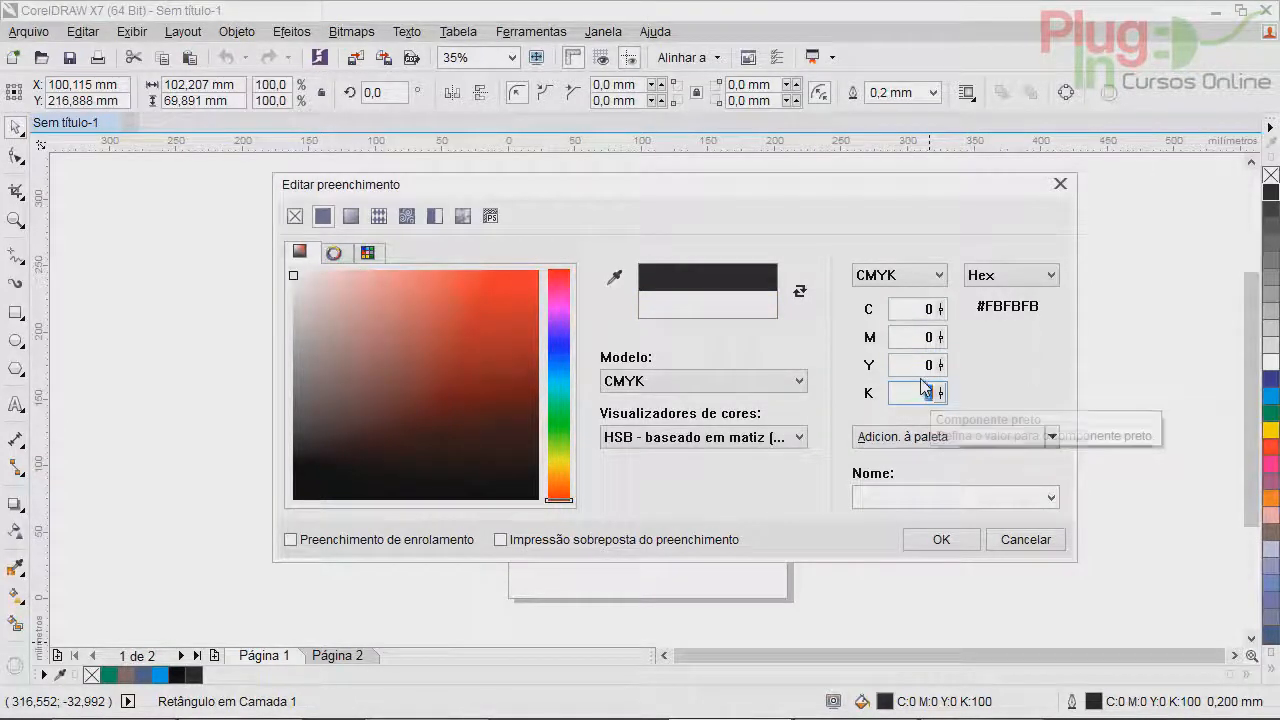
type("50")
key("Tab")
left_click(926, 365)
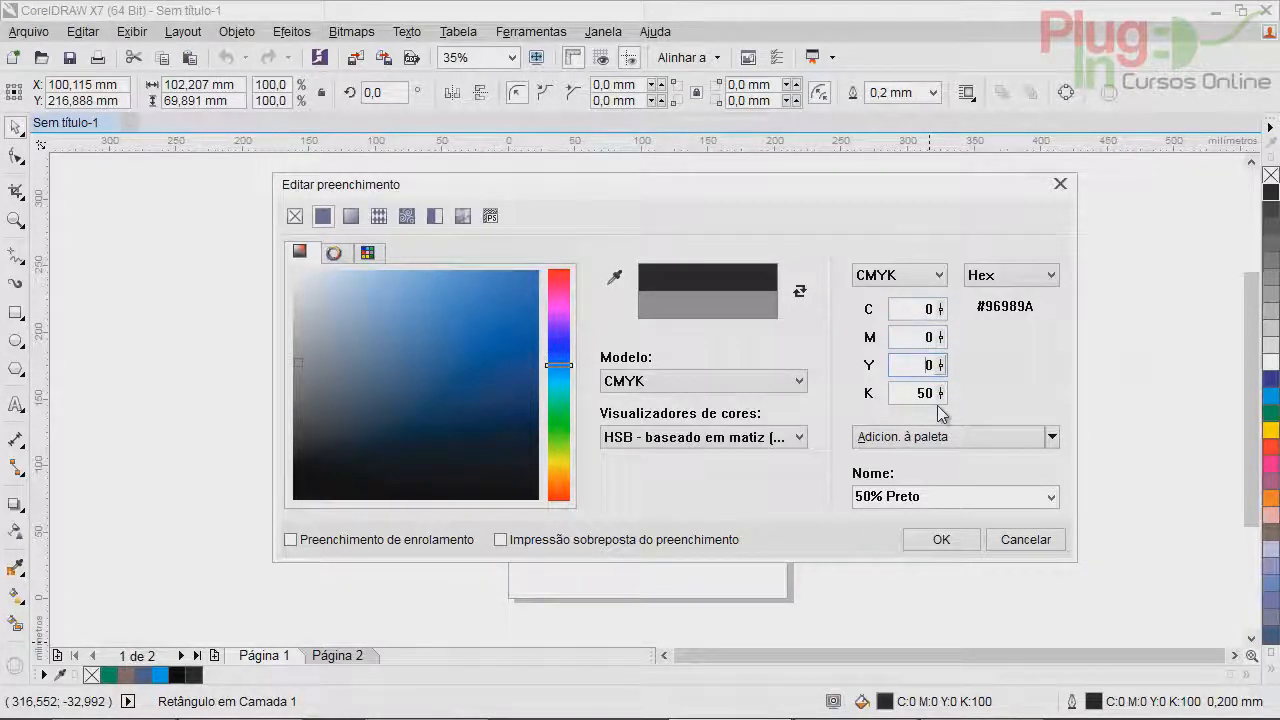
left_click(930, 539)
left_click(645, 315)
left_click(641, 311)
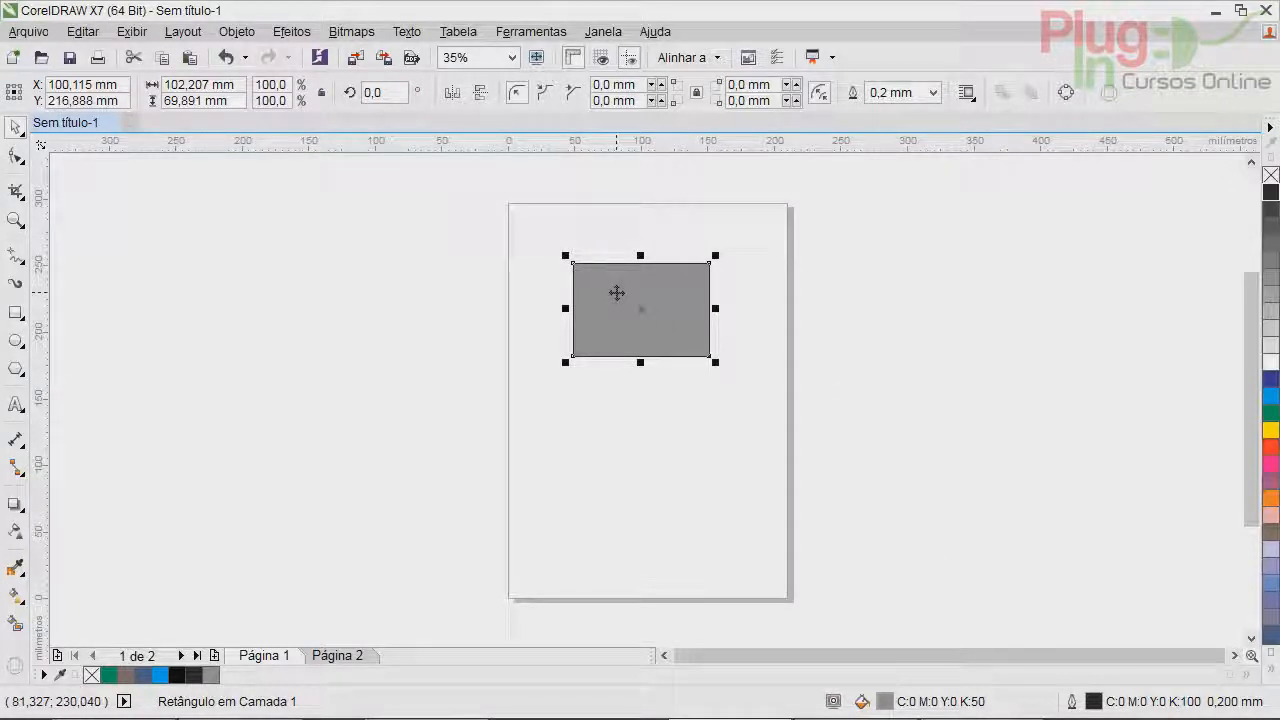
left_click(133, 33)
left_click(133, 33)
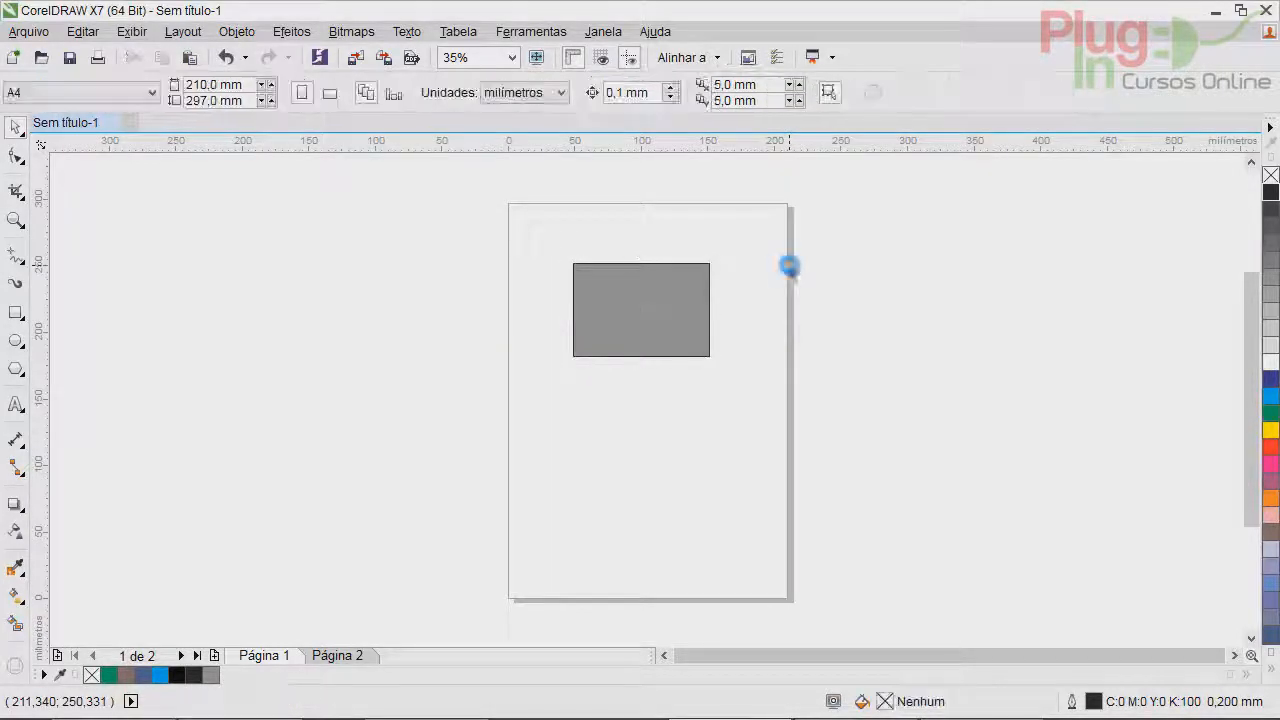
Set the page bleed to 0,5 mm in the page size options and show the bleed area.
double_click(789, 272)
left_click_drag(700, 496, 674, 494)
left_click(692, 497)
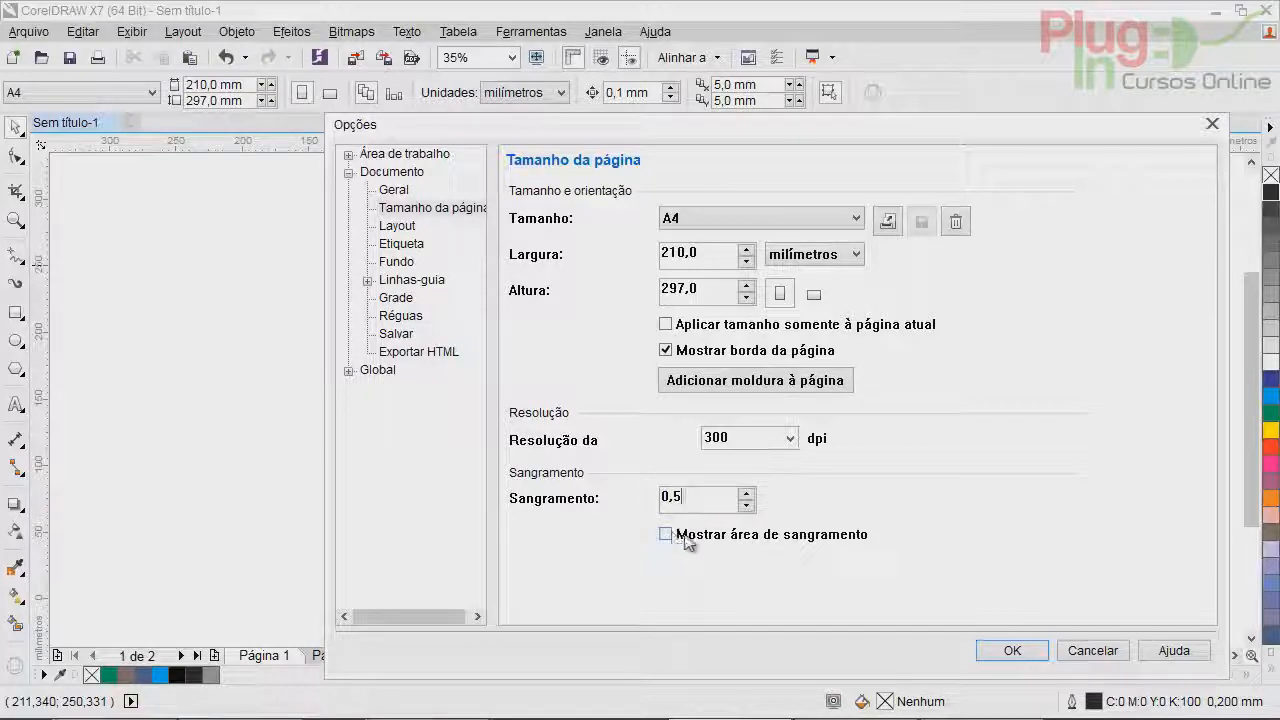
left_click(686, 540)
left_click(1005, 648)
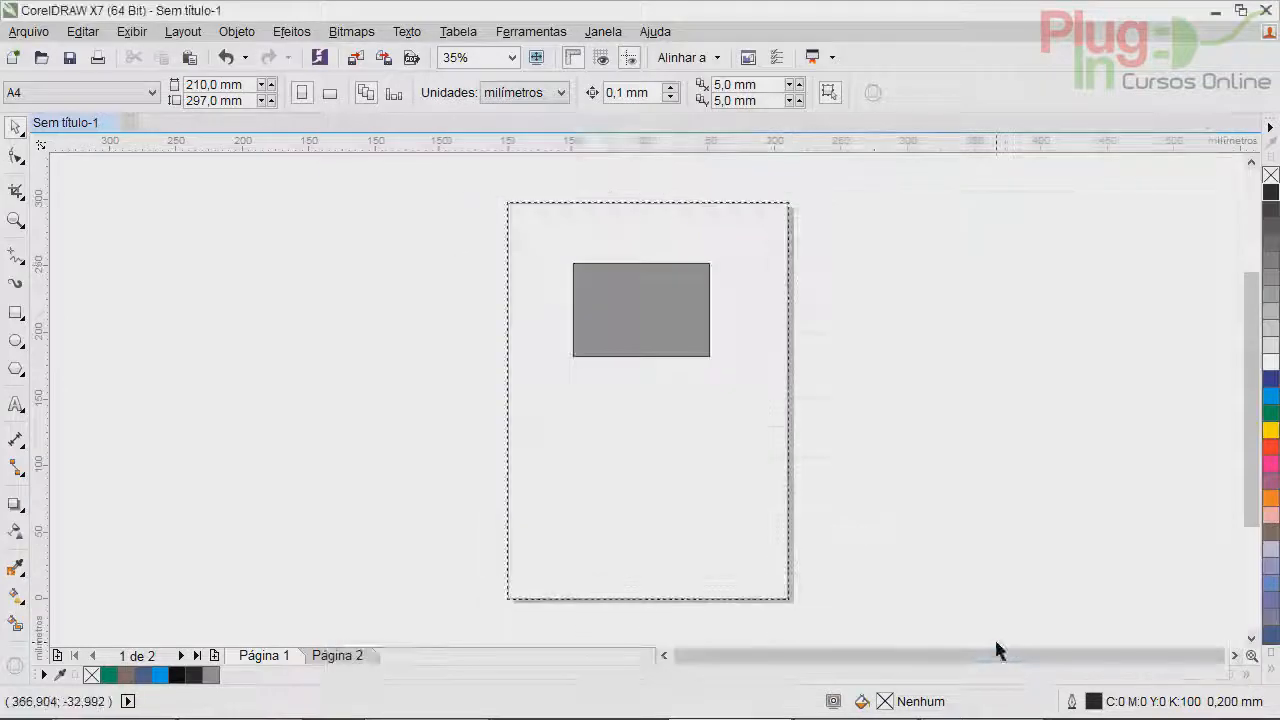
Move the gray rectangle so that its upper-left corner meets the upper-left corner of the page.
scroll(506, 205, "up", 4)
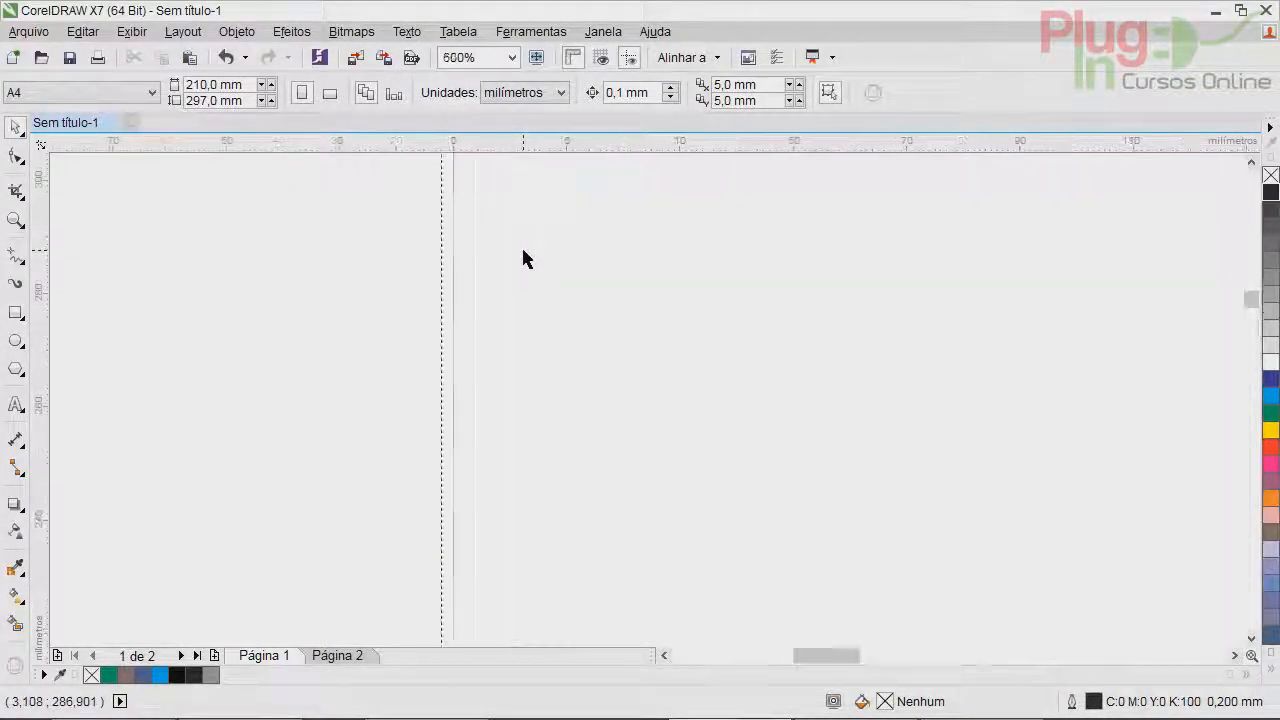
left_click_drag(880, 589, 602, 334)
scroll(480, 190, "up", 10)
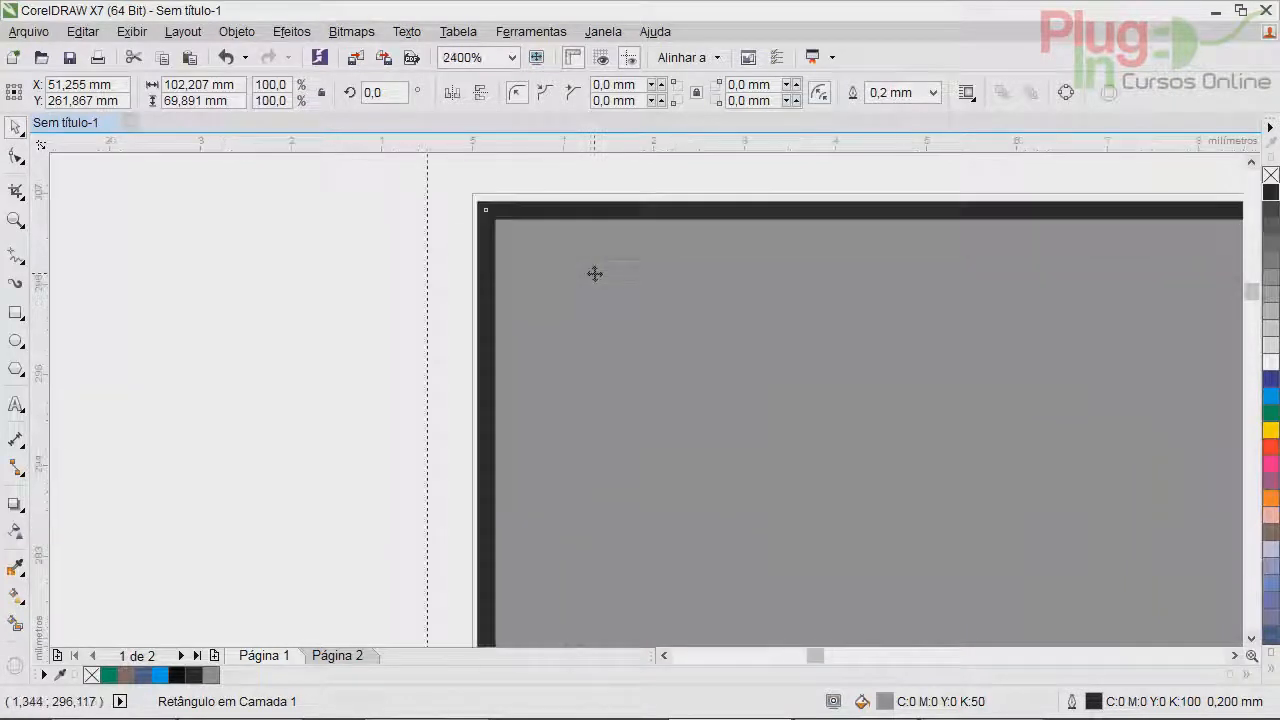
left_click_drag(540, 250, 531, 226)
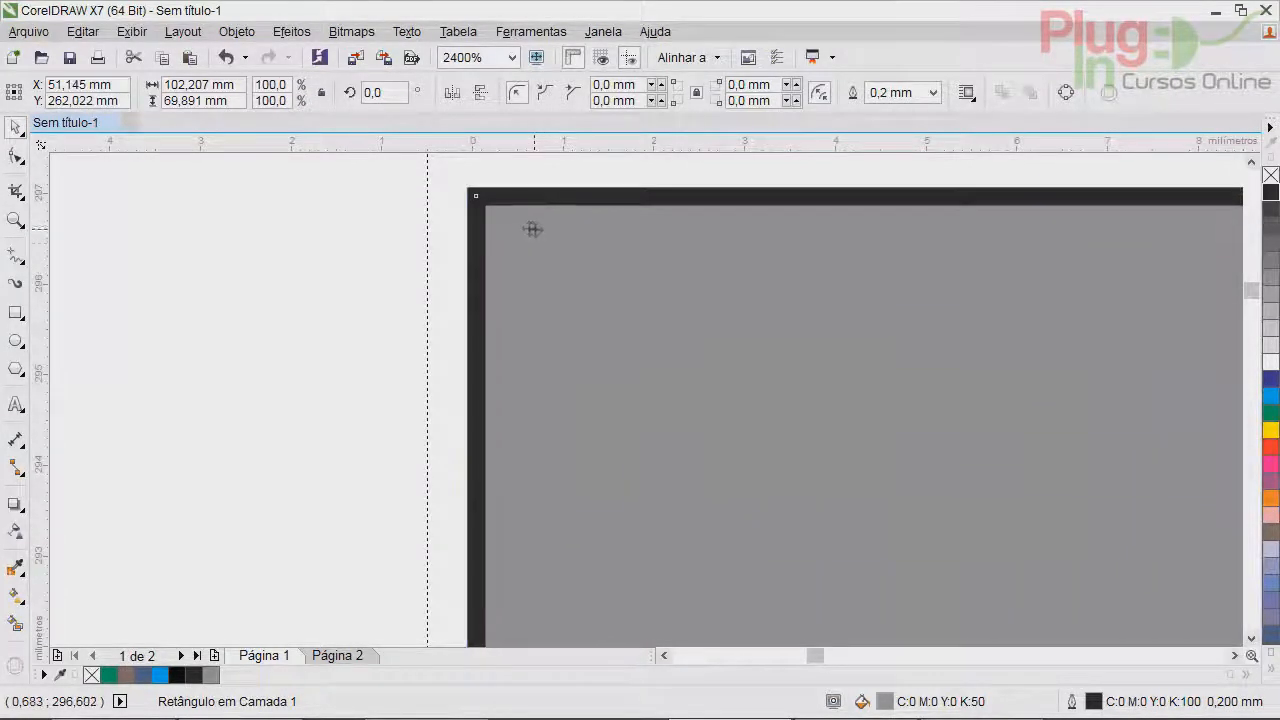
Stretch the rectangle's upper-left corner out to the bleed line and extend its upper edge to cover that line, about 102.7 × 70.4 mm overall.
scroll(458, 218, "down", 1)
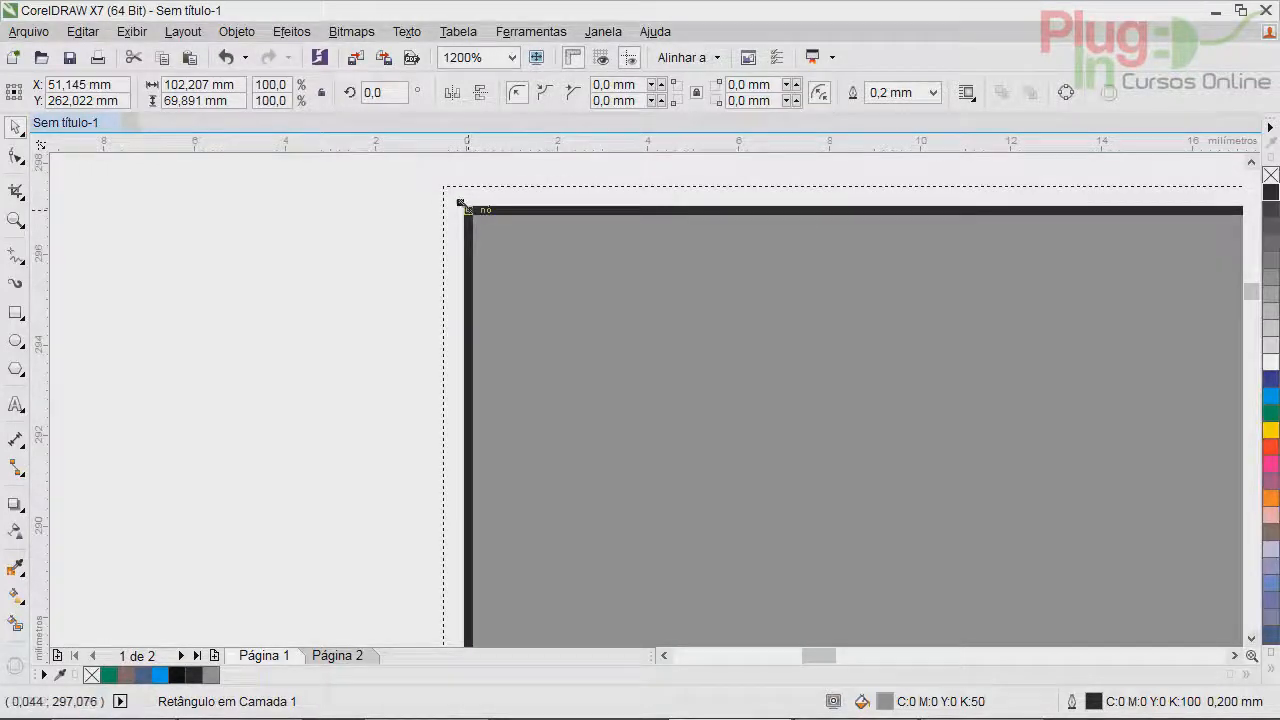
left_click_drag(455, 202, 437, 180)
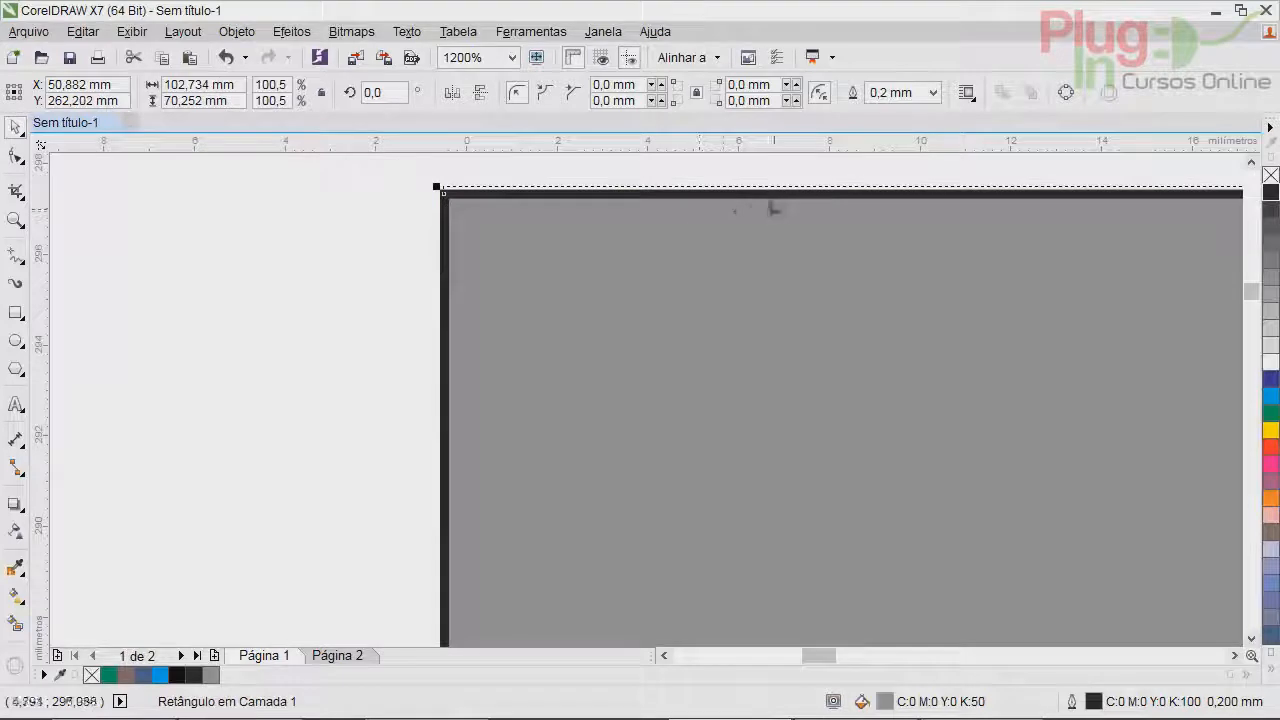
scroll(586, 217, "down", 2)
scroll(1168, 232, "down", 1)
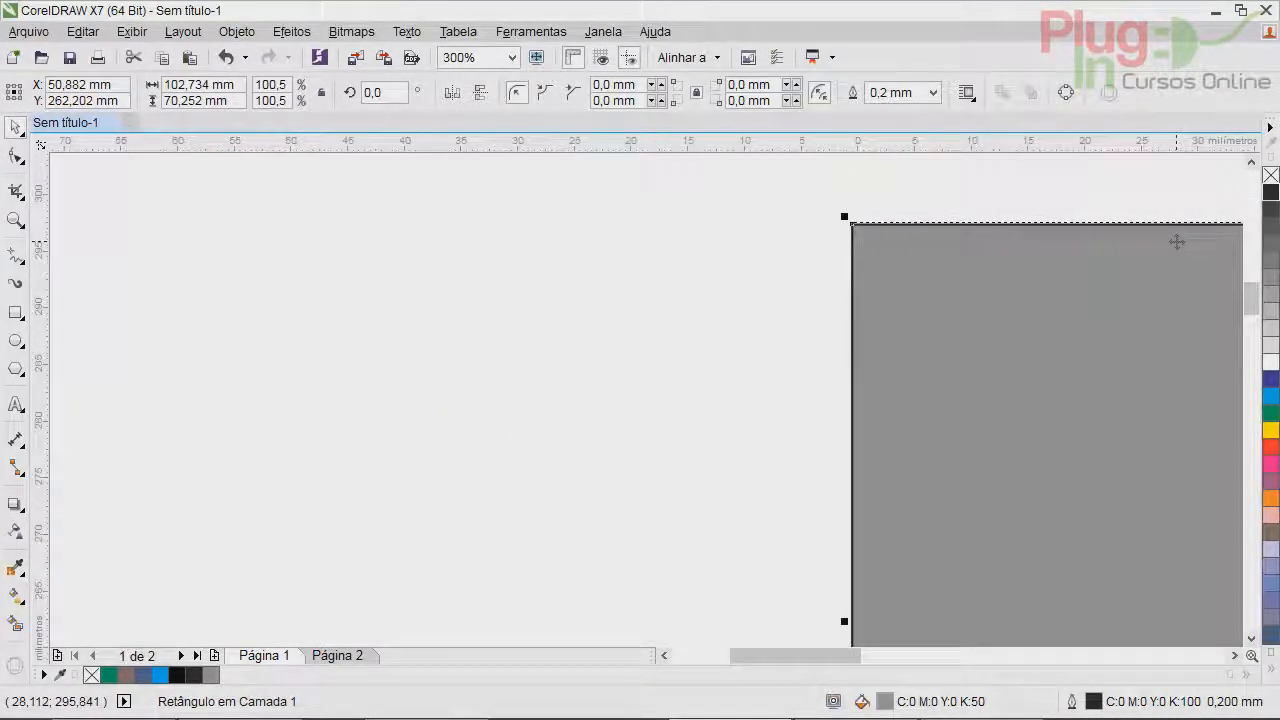
left_click_drag(791, 658, 801, 662)
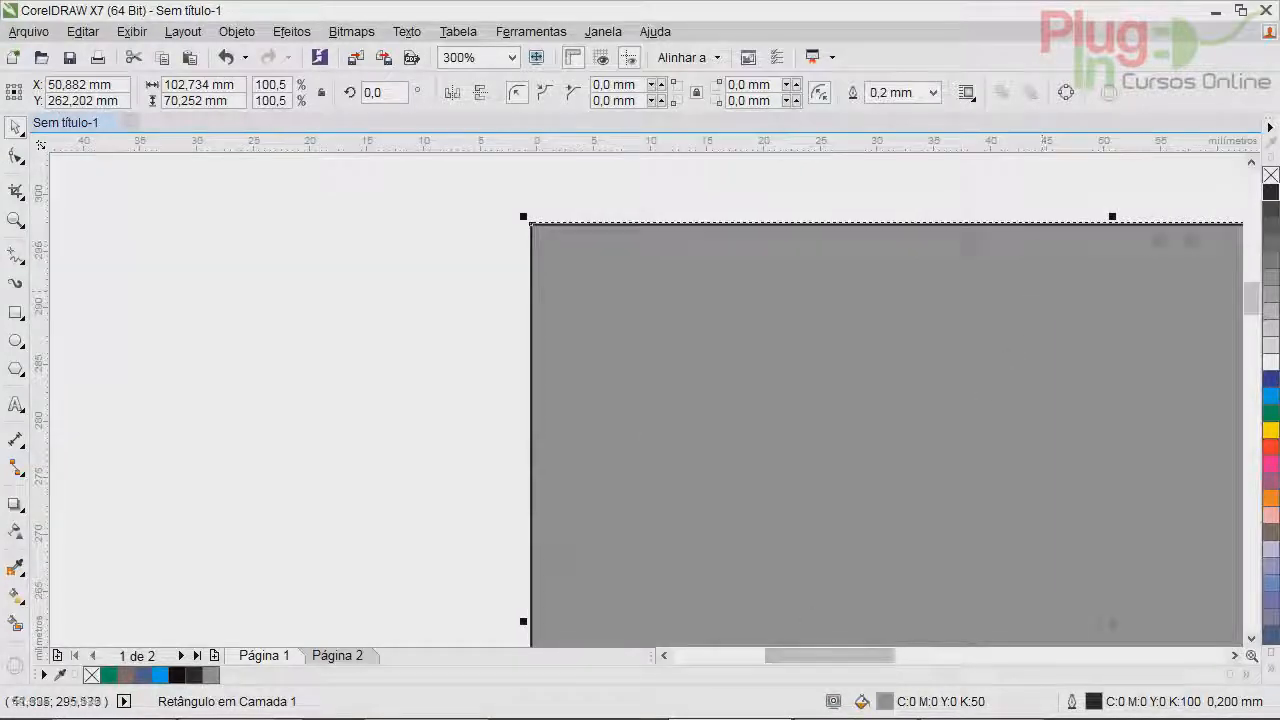
scroll(1040, 215, "up", 3)
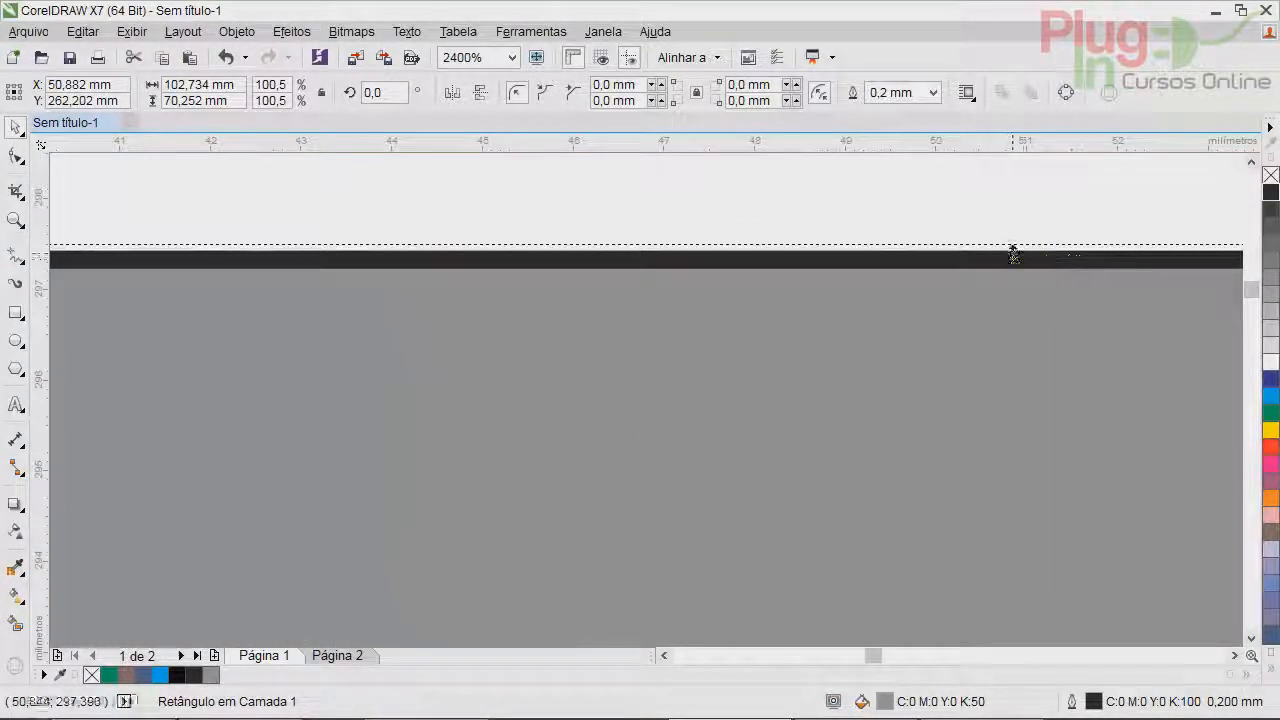
left_click_drag(1013, 249, 1006, 240)
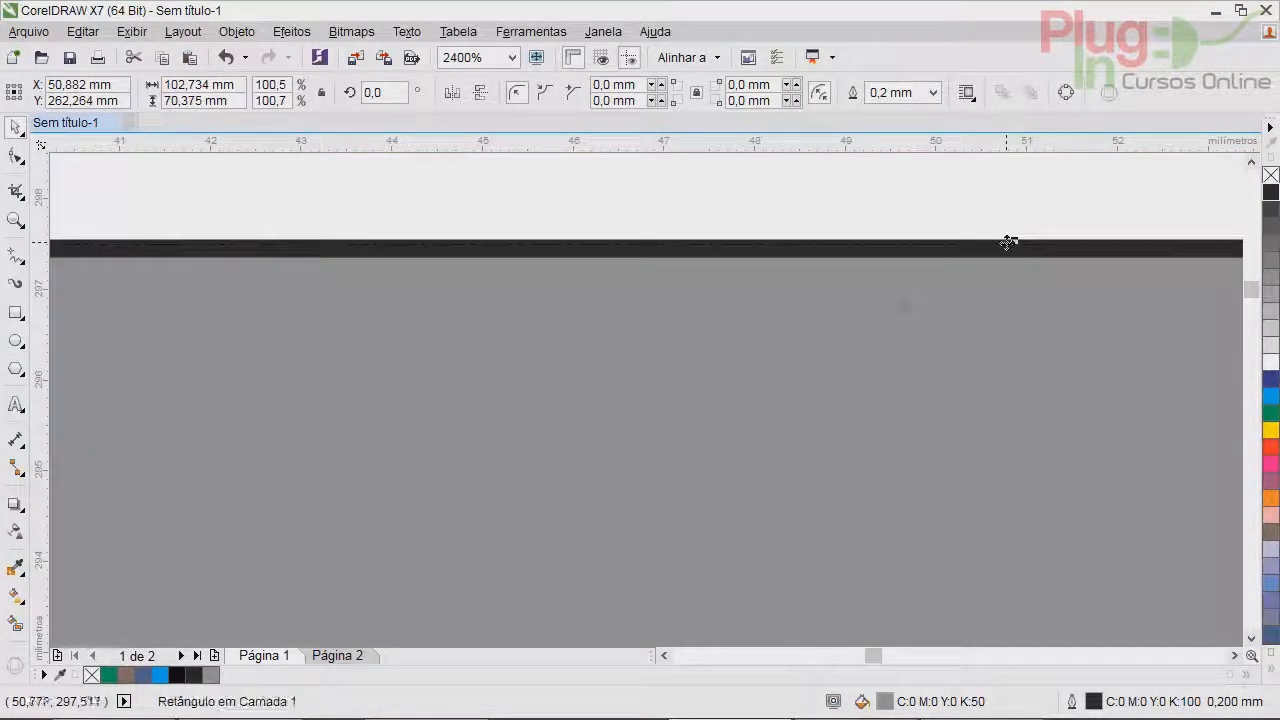
scroll(877, 320, "down", 5)
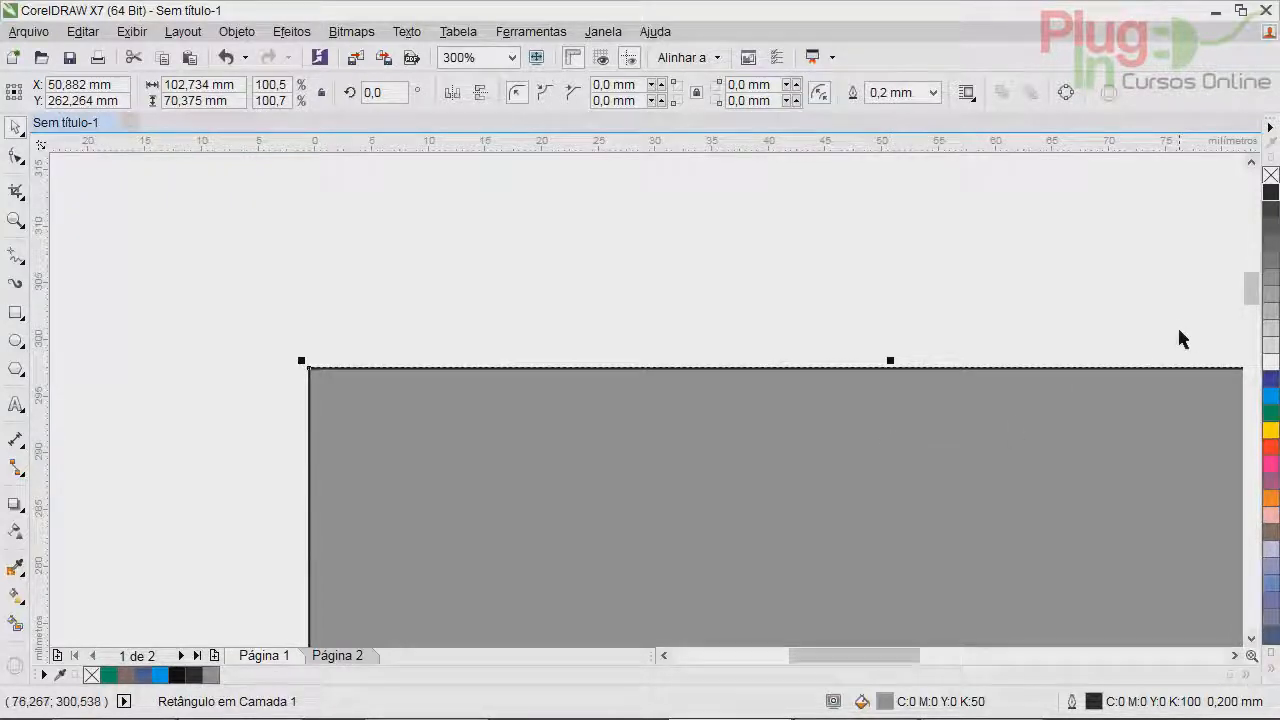
Look over both document pages side by side in the page sorter view and return to the normal page view.
left_click(511, 57)
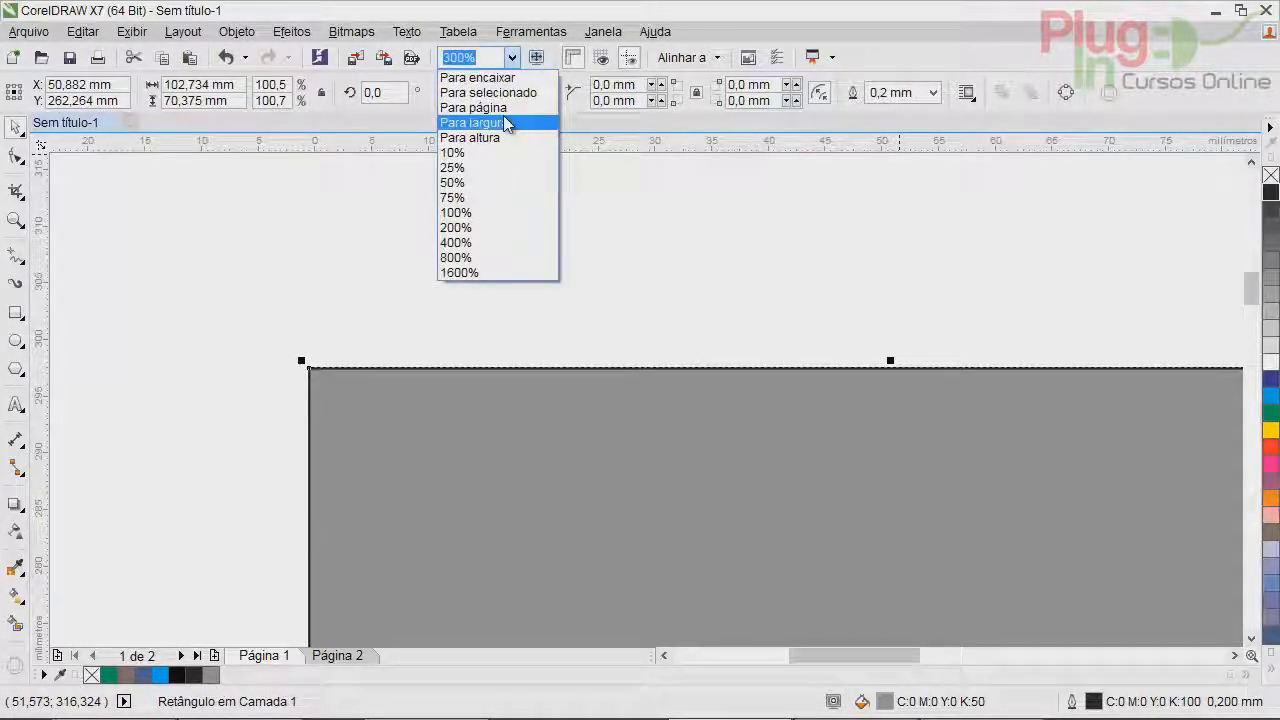
left_click(507, 110)
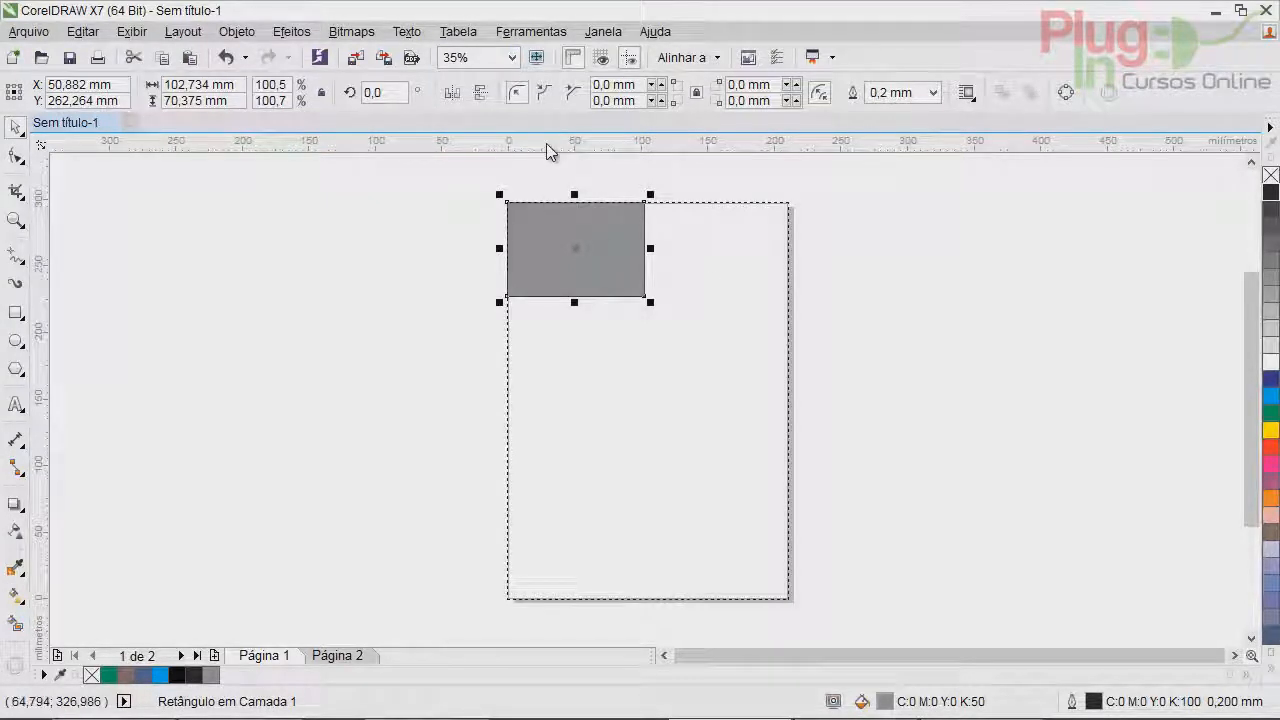
left_click(511, 57)
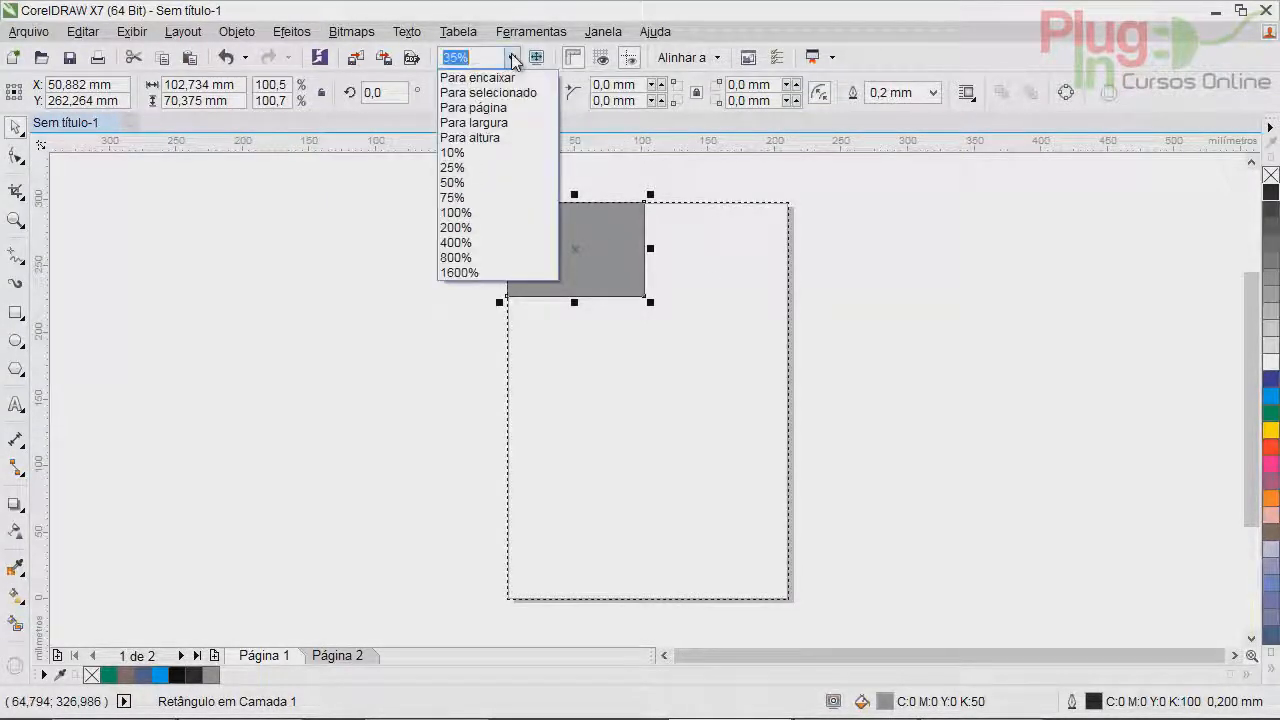
left_click(486, 137)
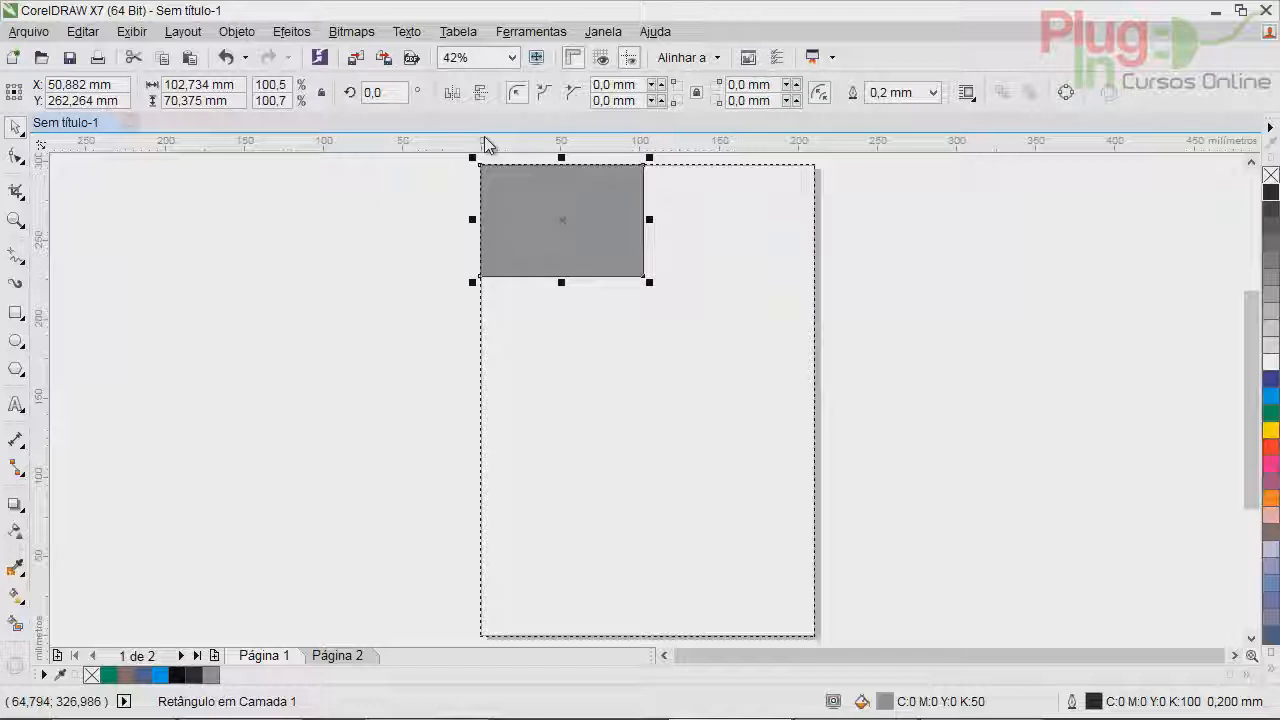
left_click(131, 33)
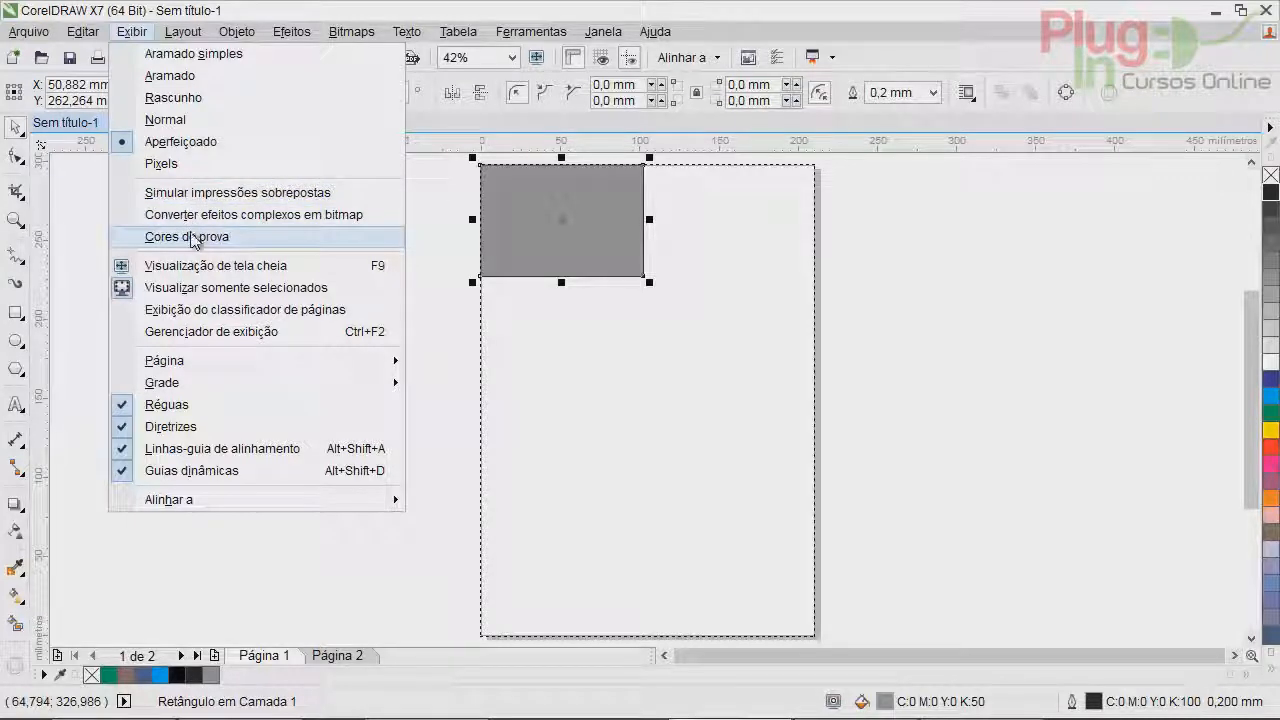
left_click(195, 316)
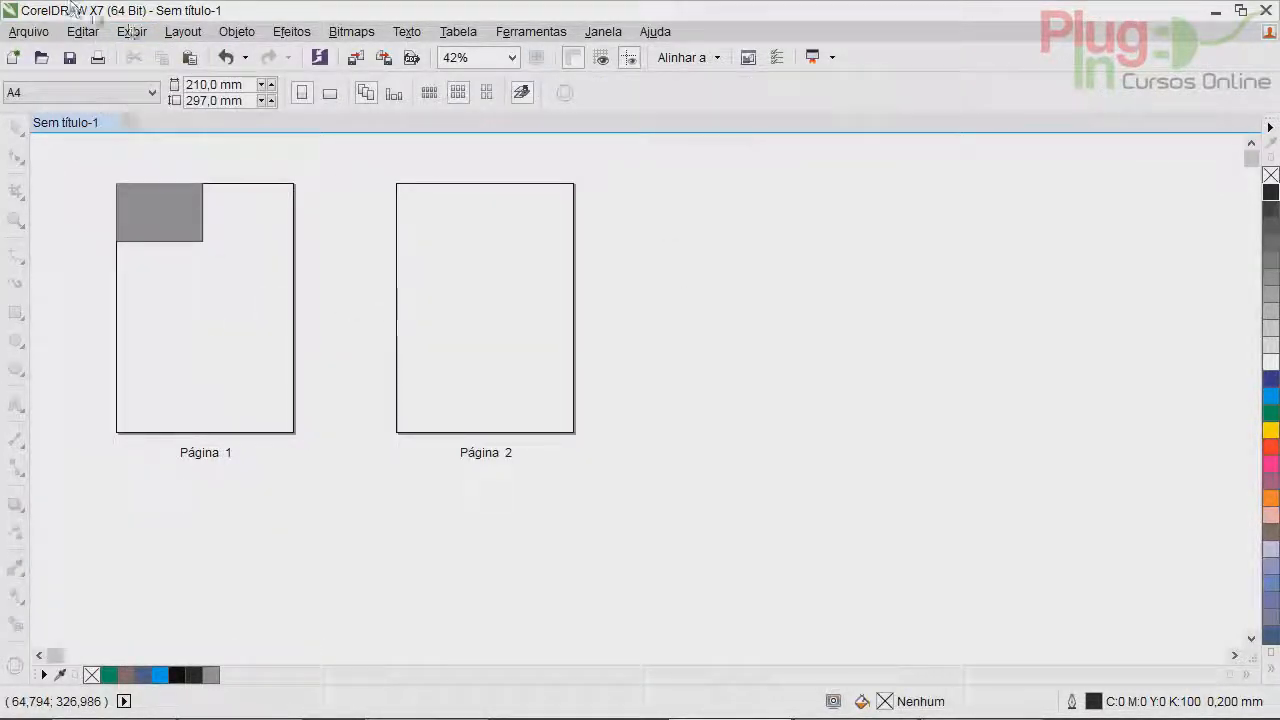
left_click(131, 31)
left_click(166, 314)
Switch the proof colours preview on and back off for the document.
left_click(131, 33)
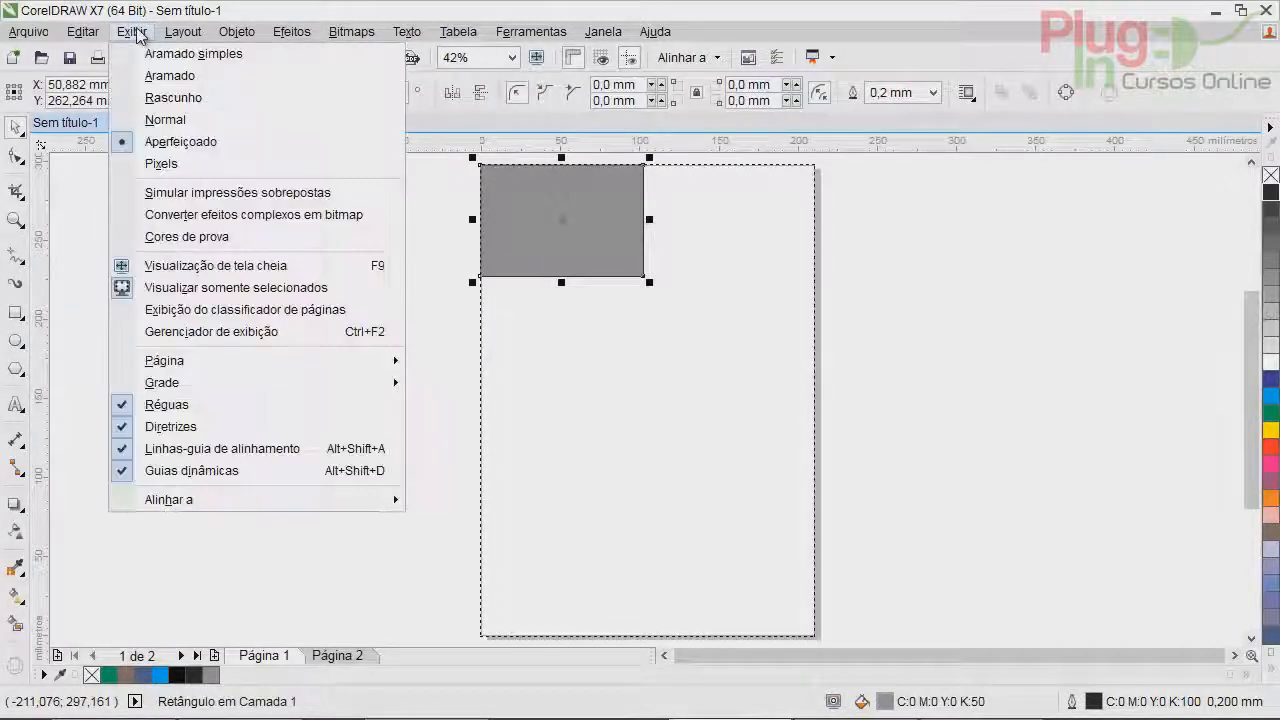
left_click(173, 240)
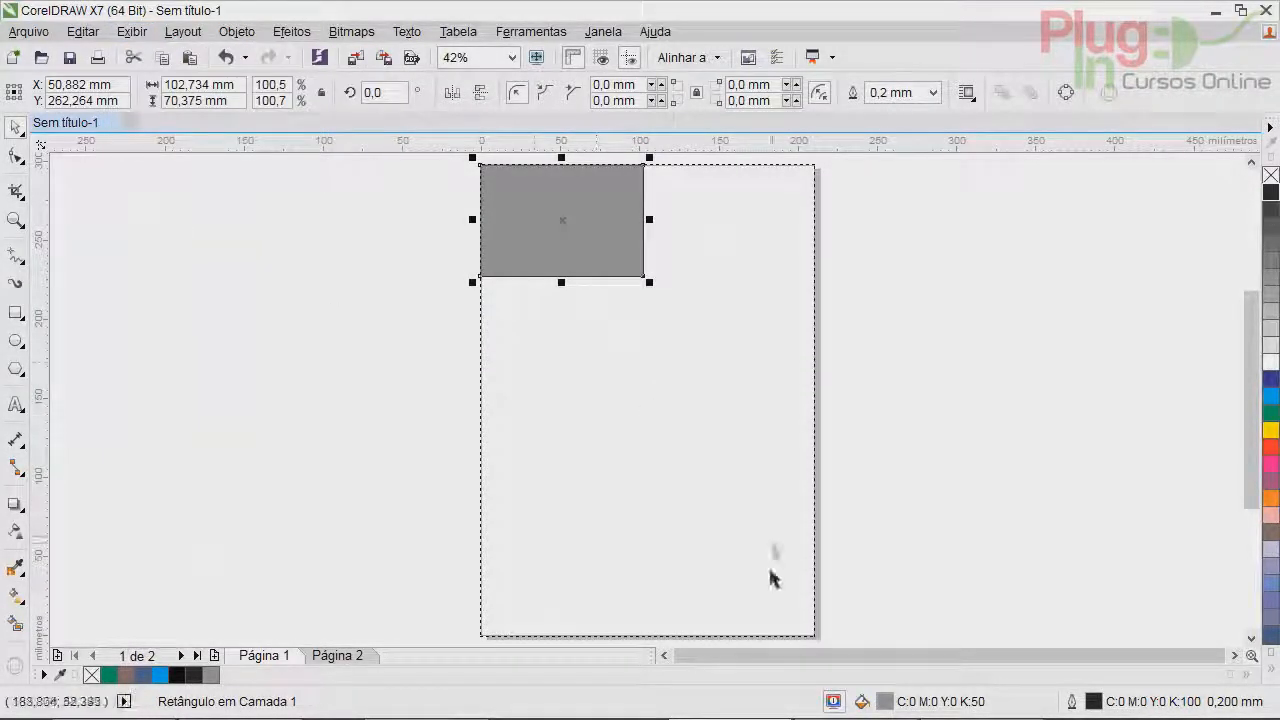
left_click(834, 701)
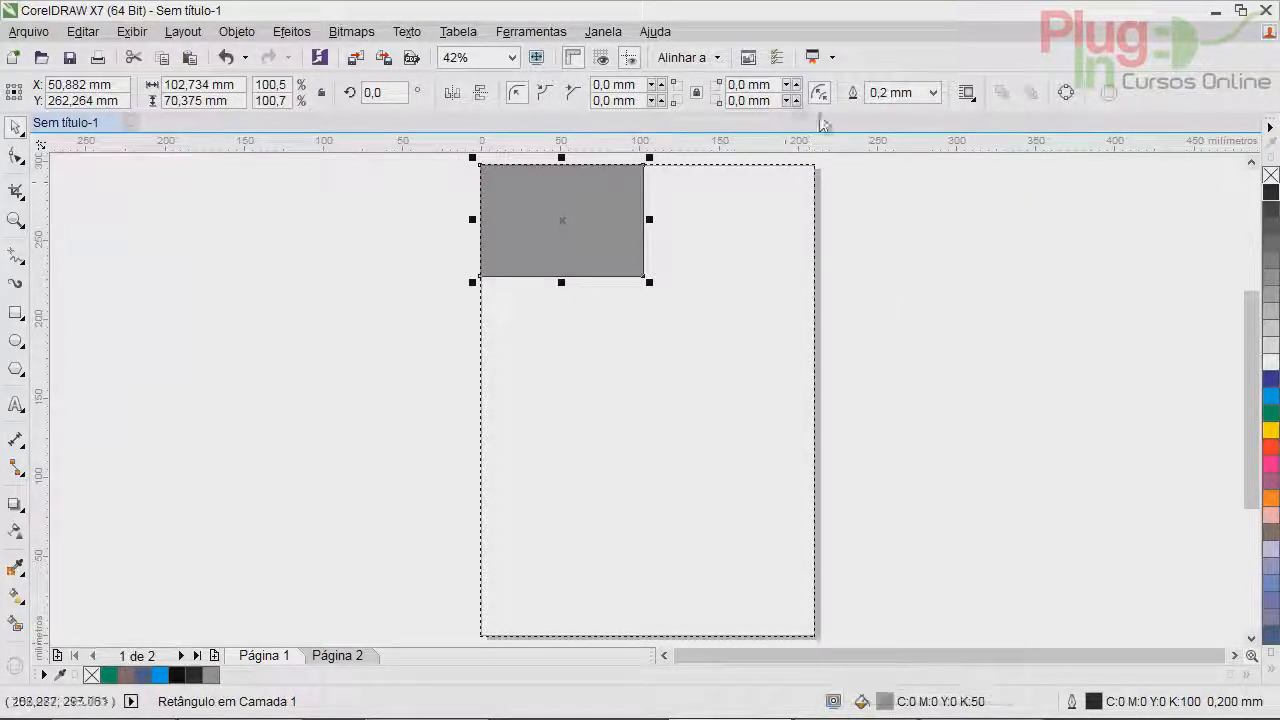
Examine the default colour management settings, including the RGB profile choices, and close them without changes.
left_click(130, 31)
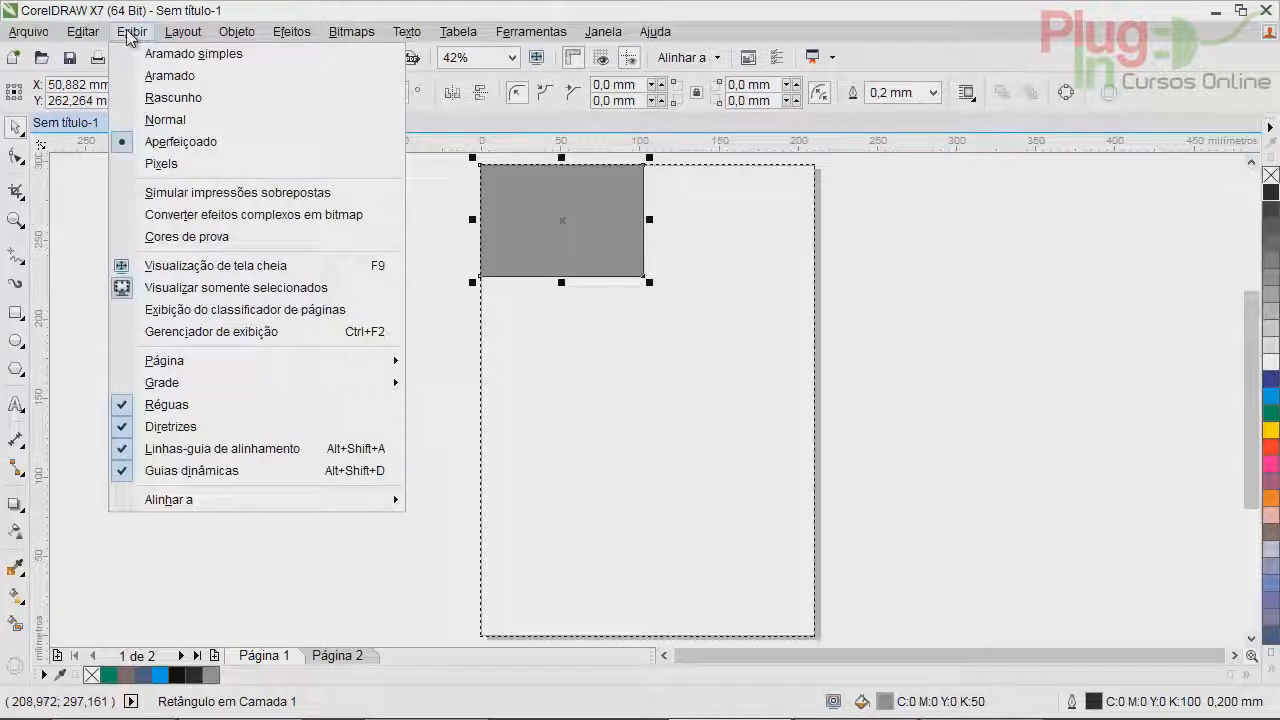
mouse_move(528, 34)
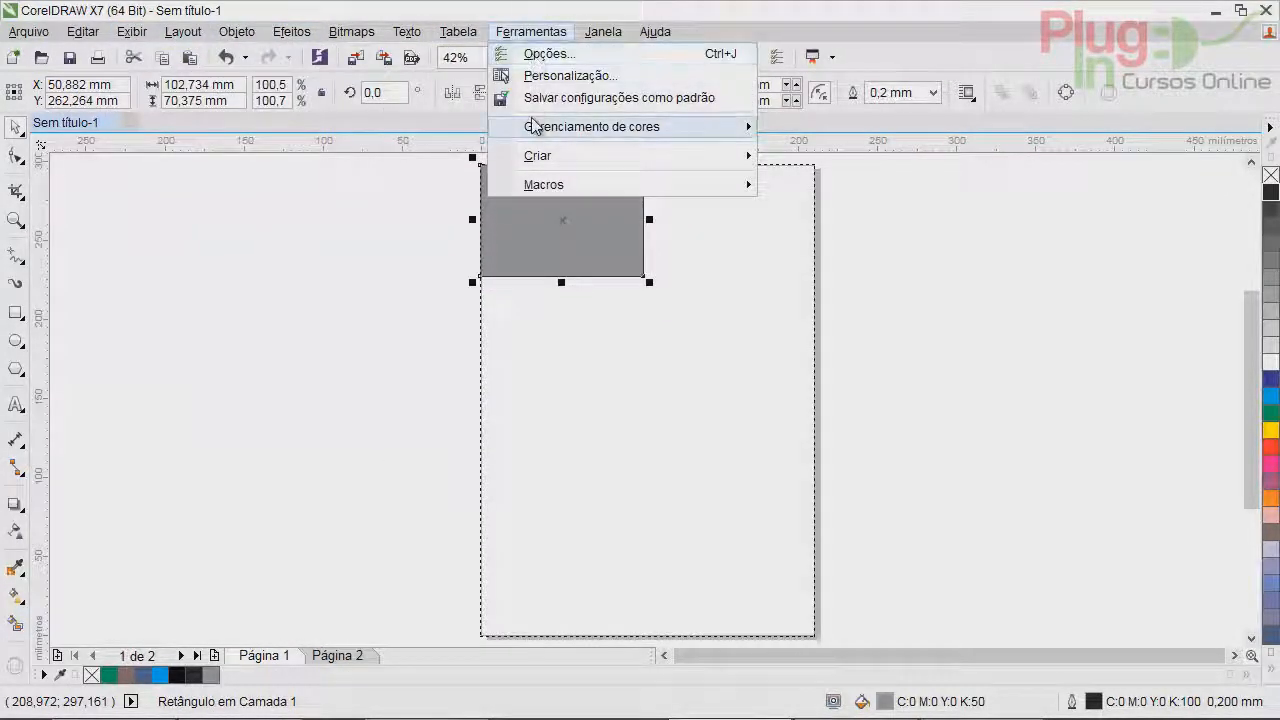
mouse_move(533, 126)
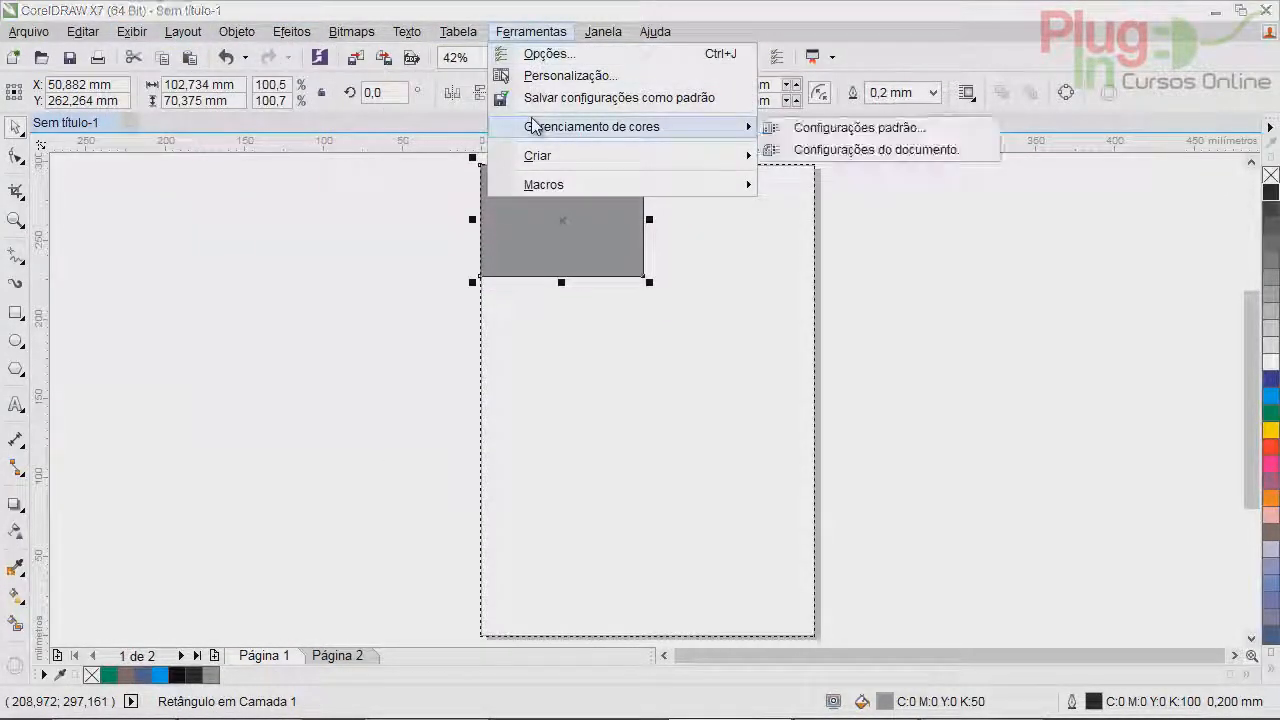
left_click(830, 129)
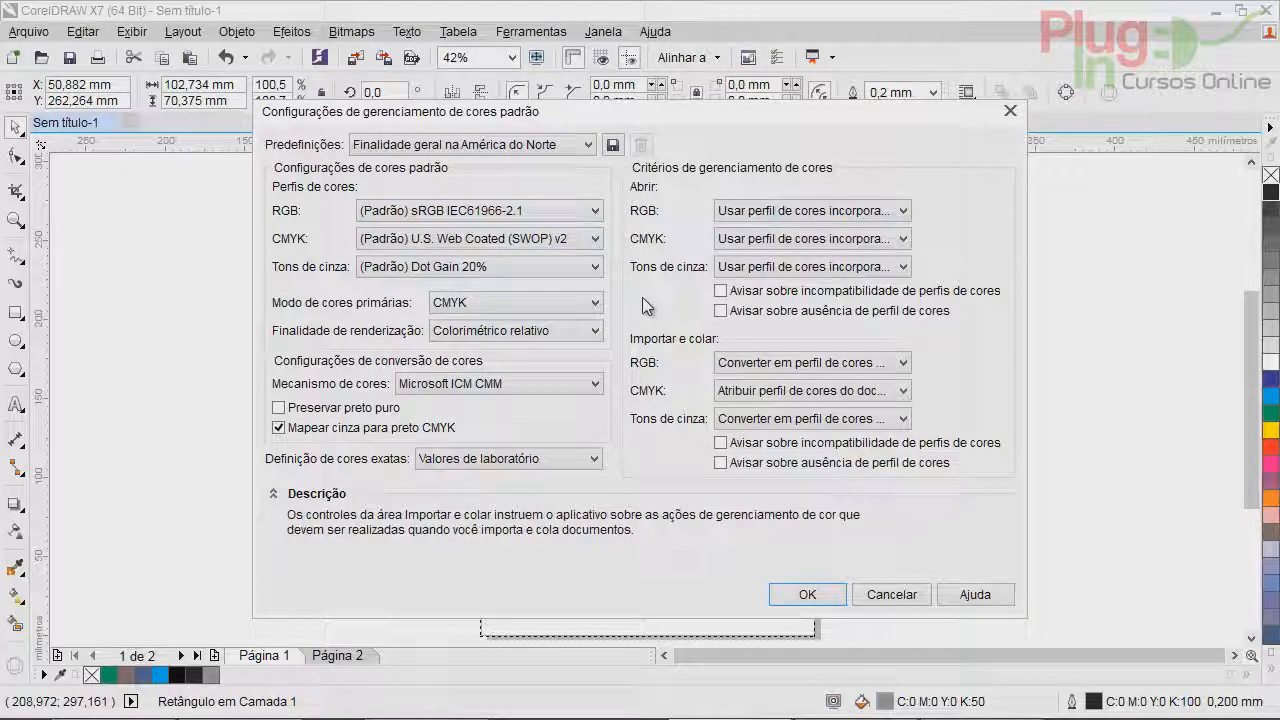
left_click(598, 211)
left_click(562, 188)
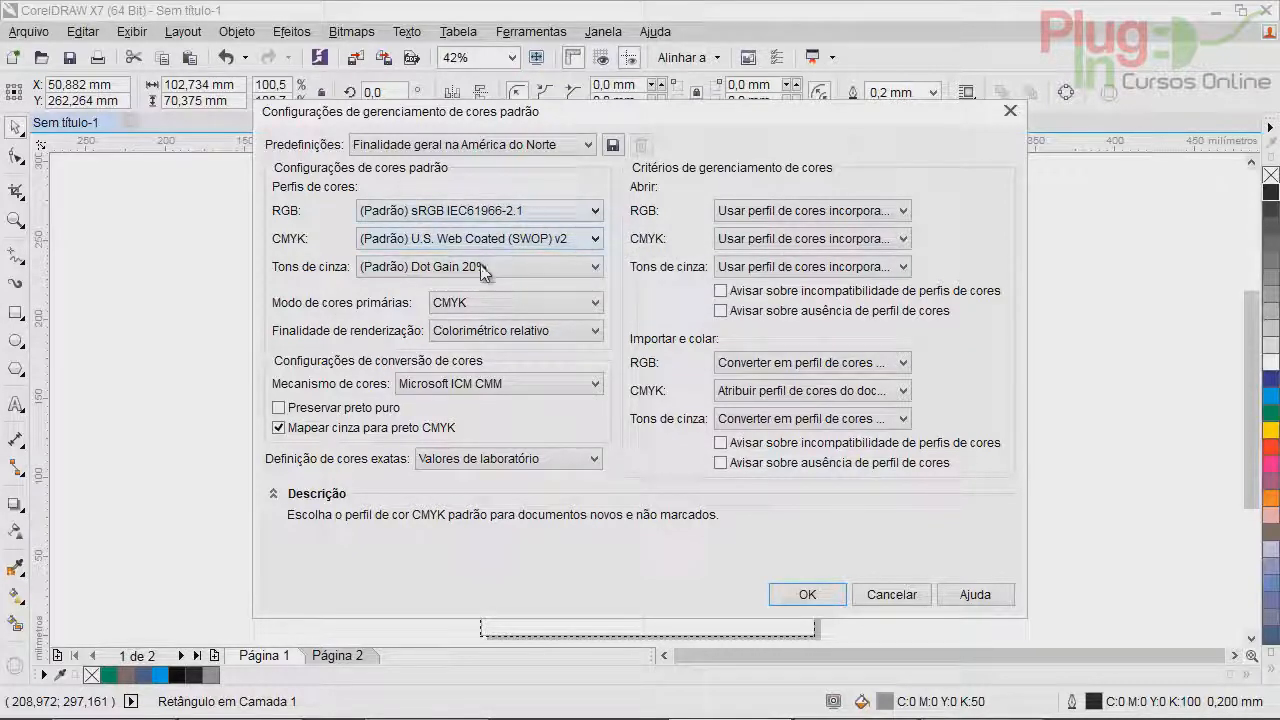
left_click(900, 602)
Examine the document's own colour settings, including the RGB profile choices, and close them without changing a profile.
left_click(555, 37)
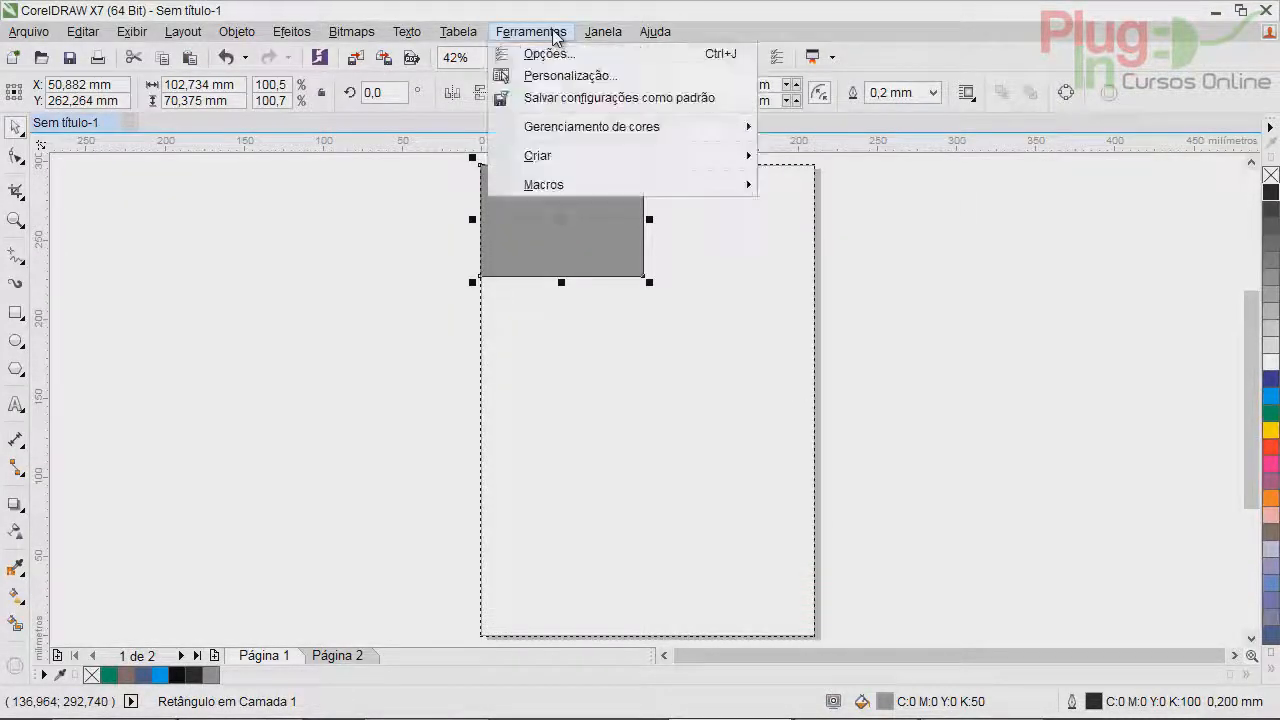
mouse_move(560, 130)
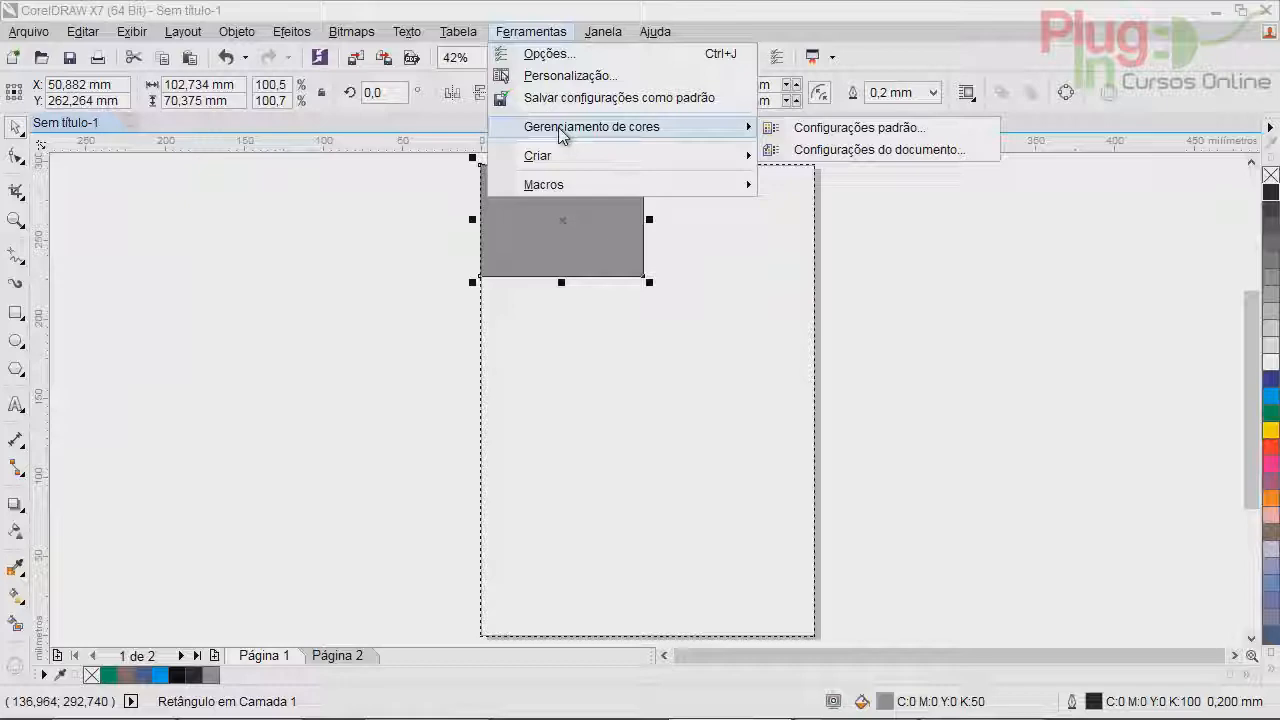
left_click(880, 149)
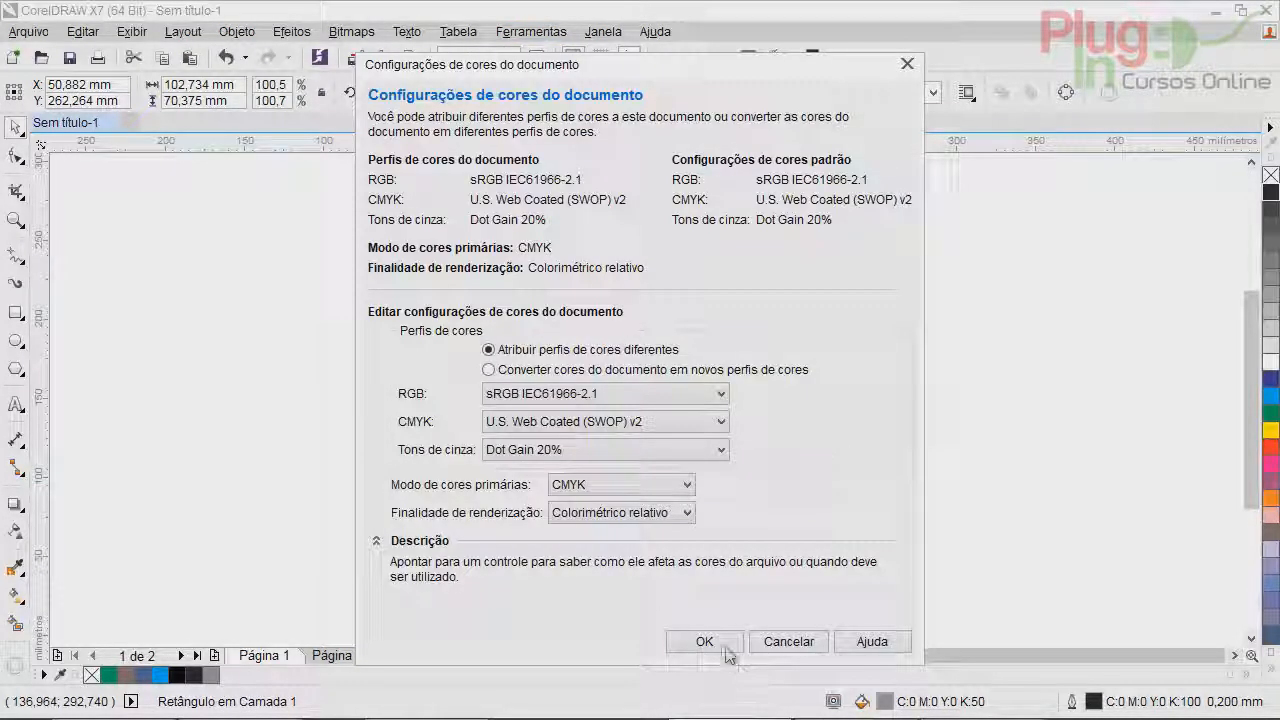
left_click(641, 397)
left_click(820, 378)
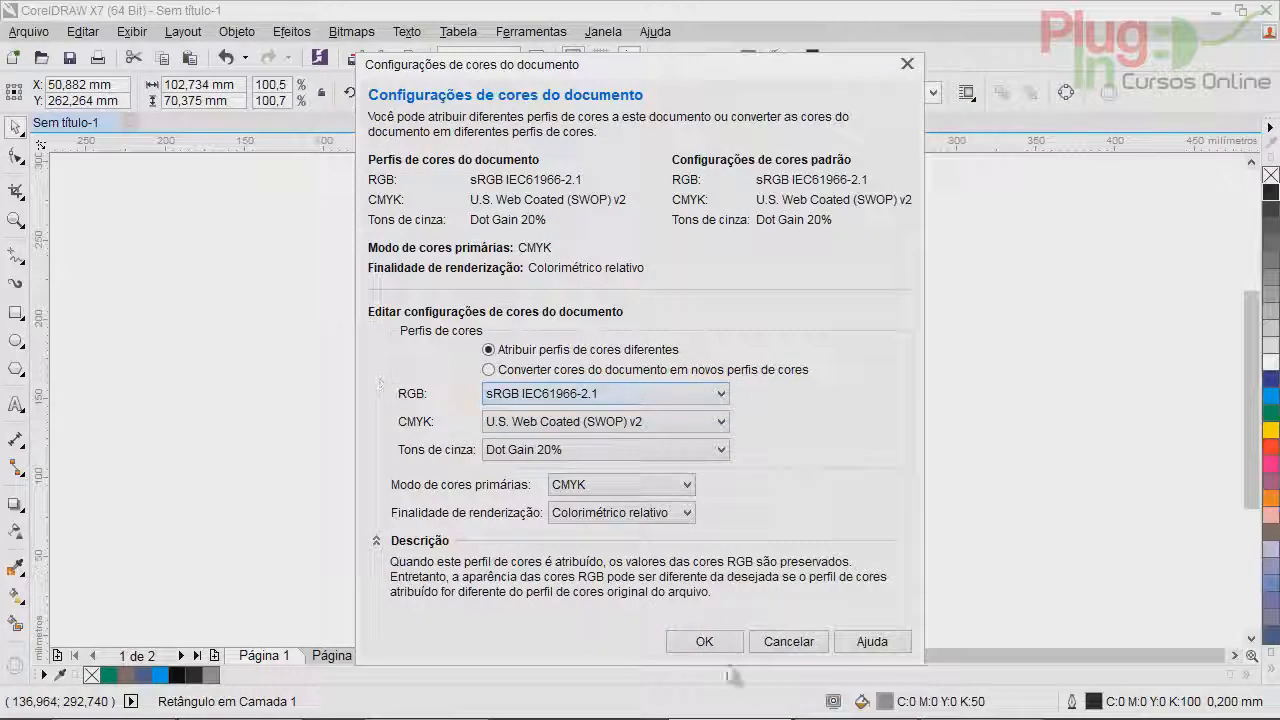
left_click(731, 648)
Display the PANTONE® Goe™ coated palette, undock it as a floating palette over the workspace, and close it.
left_click(582, 32)
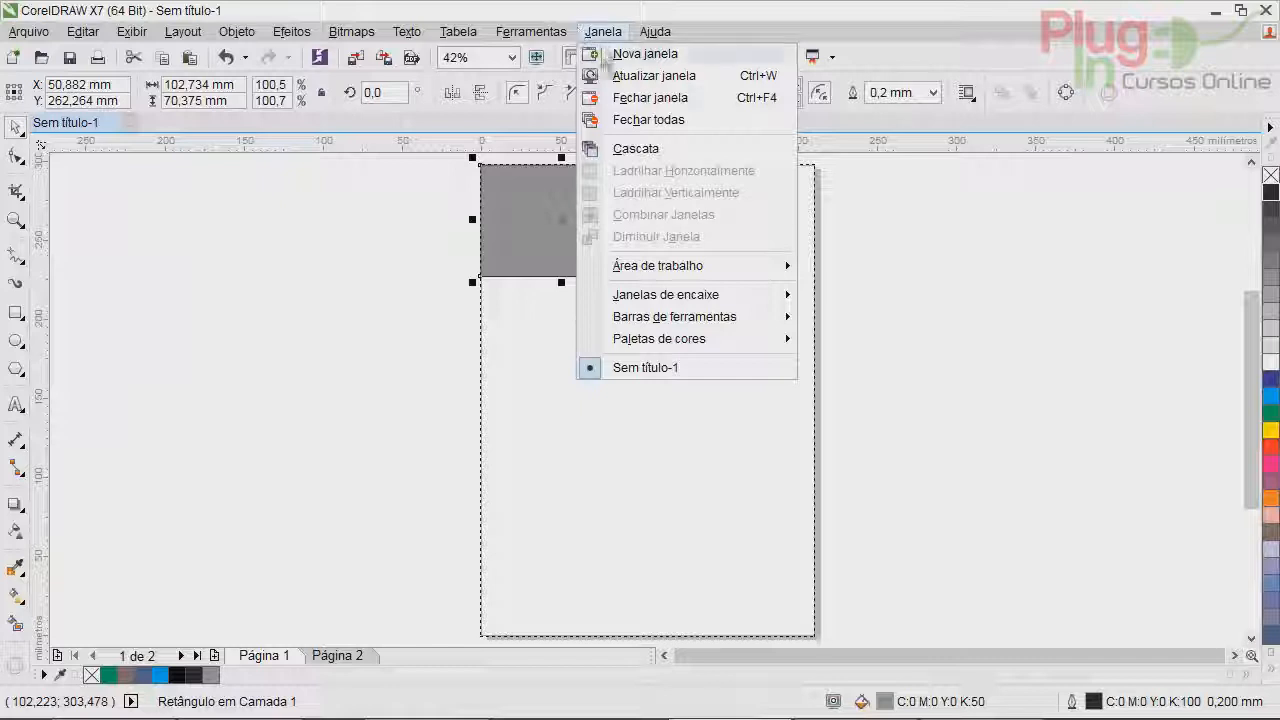
mouse_move(645, 340)
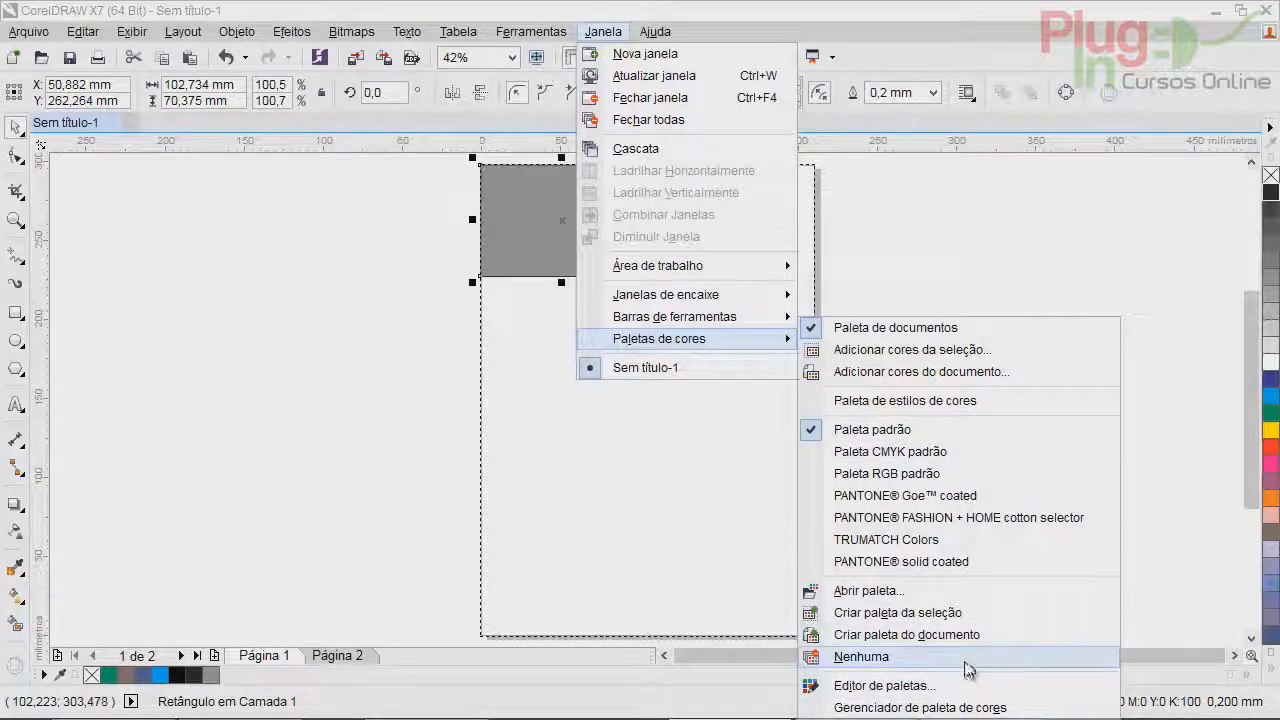
left_click(966, 497)
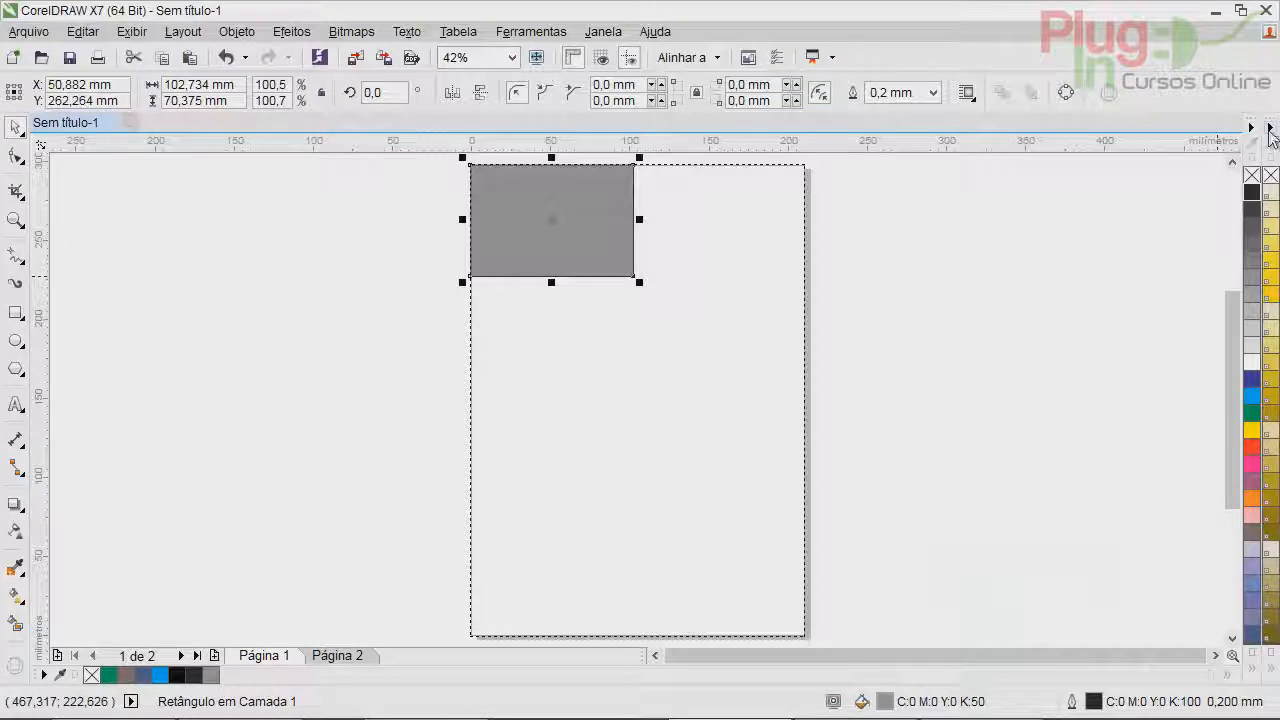
left_click_drag(1268, 140, 952, 232)
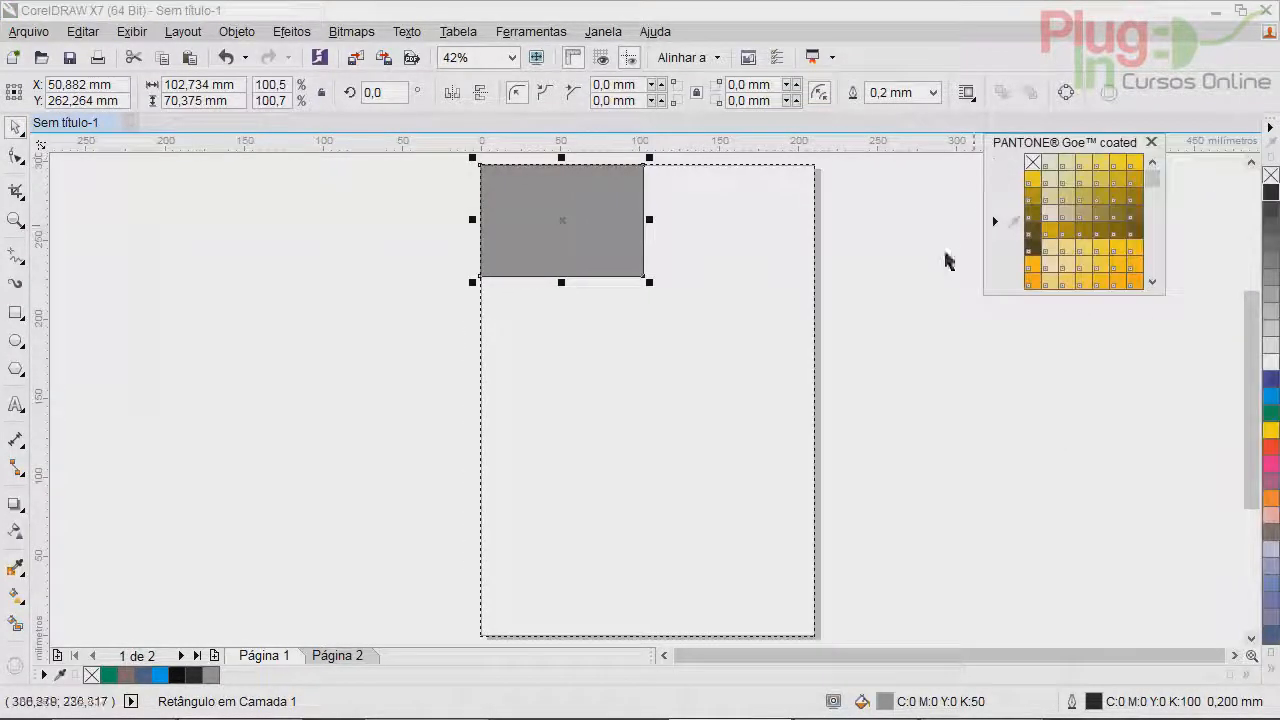
left_click_drag(1154, 177, 1158, 150)
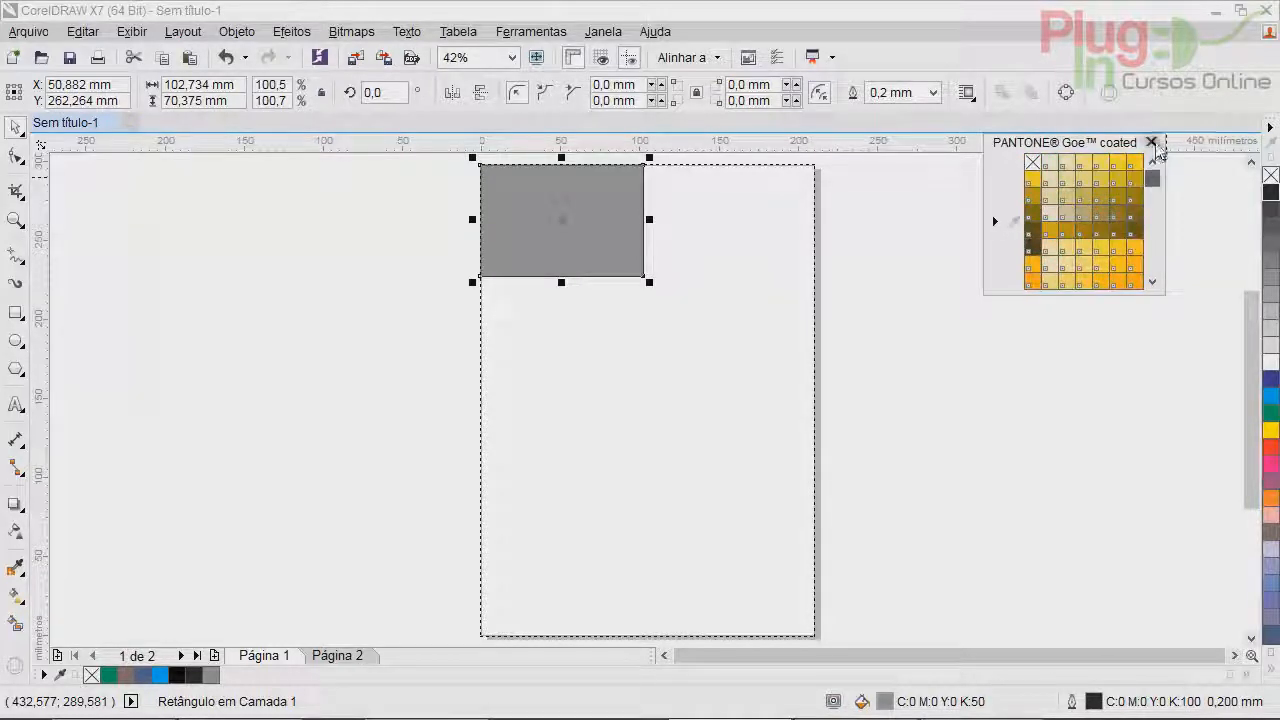
left_click(1152, 143)
left_click(603, 31)
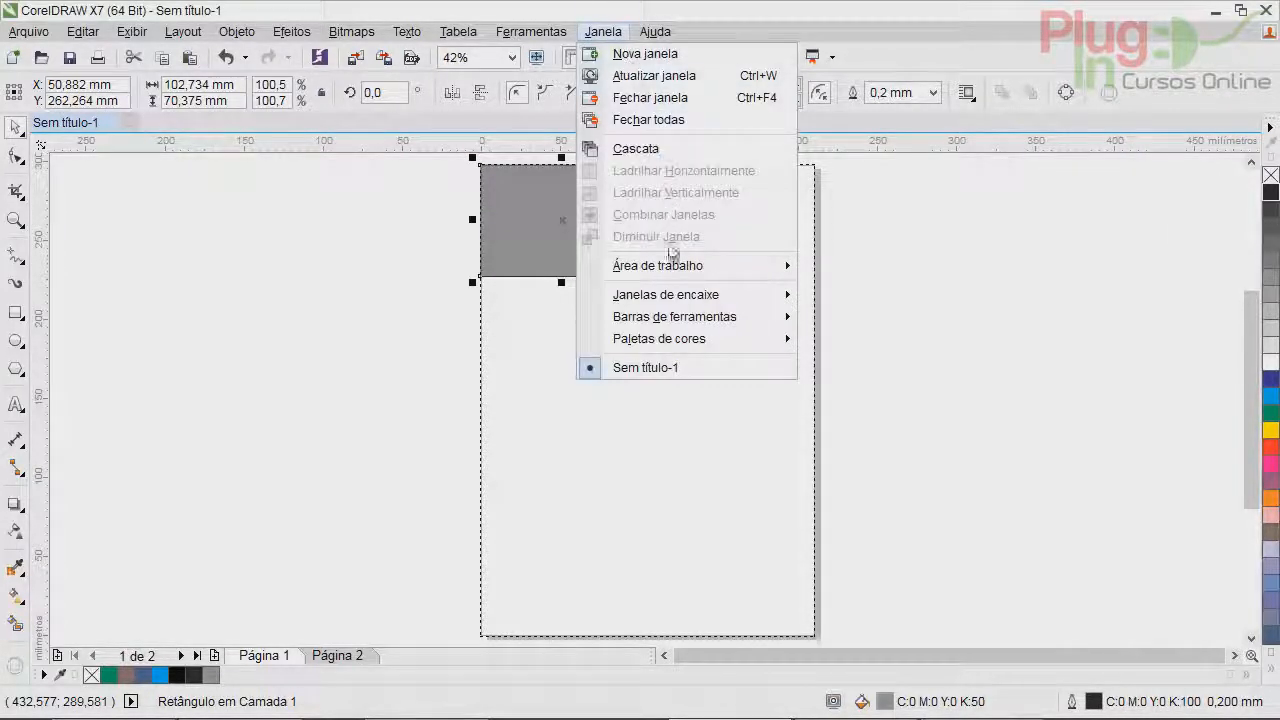
mouse_move(697, 318)
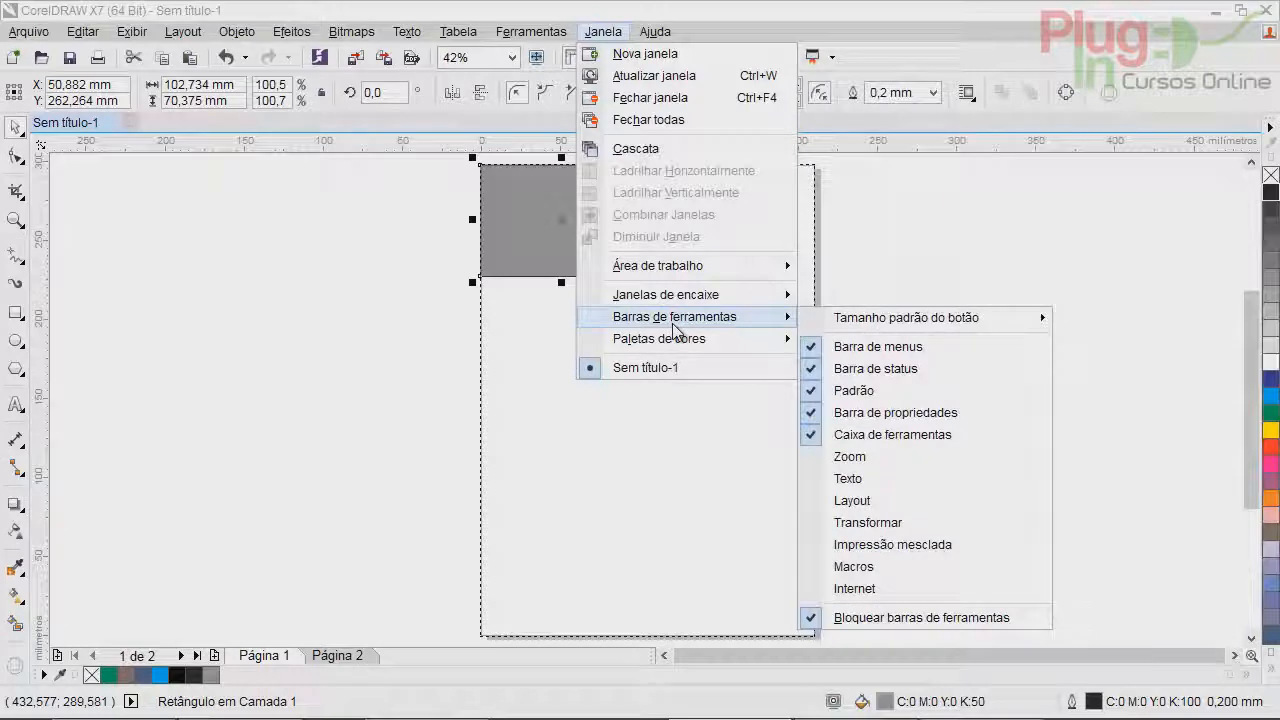
mouse_move(685, 343)
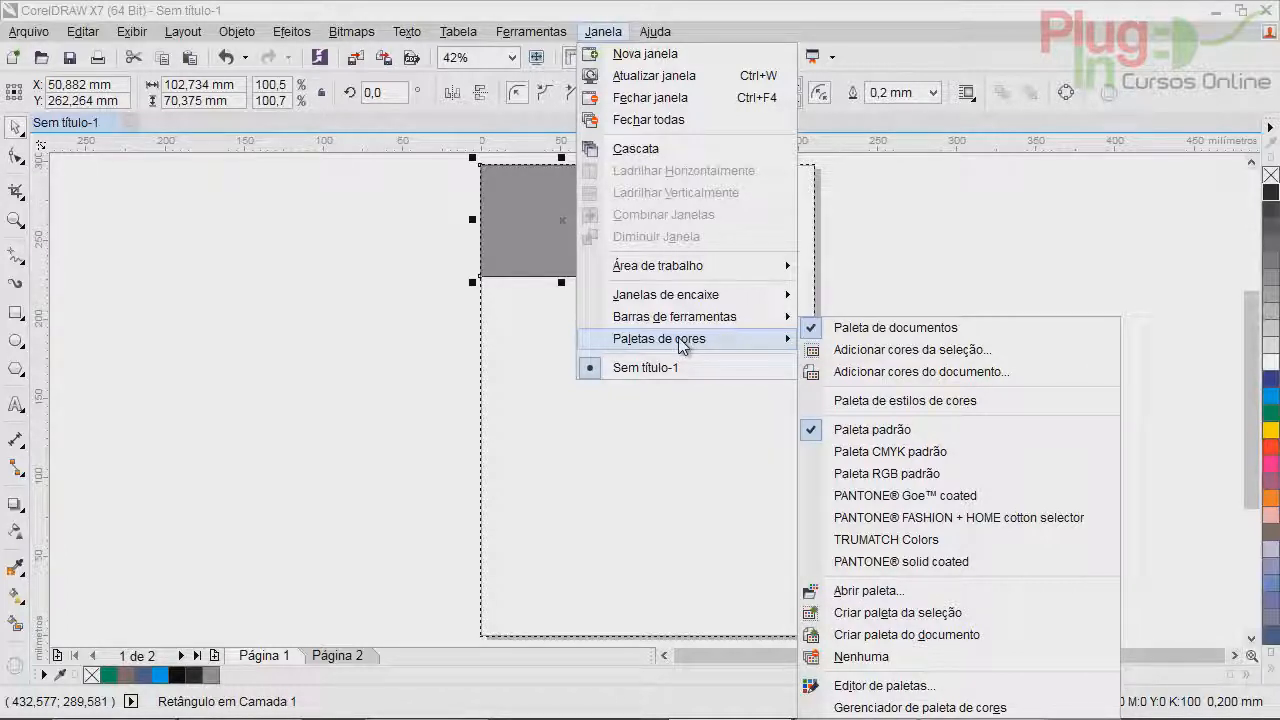
left_click(510, 405)
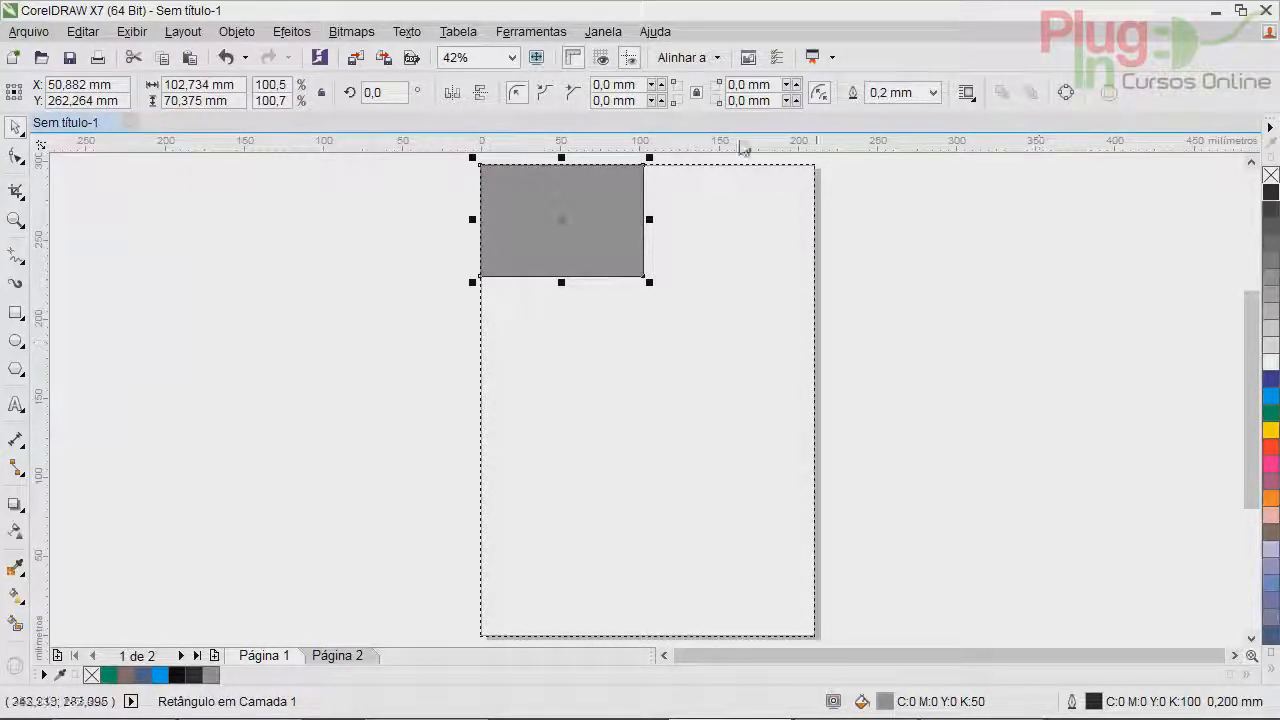
left_click(325, 655)
left_click(285, 656)
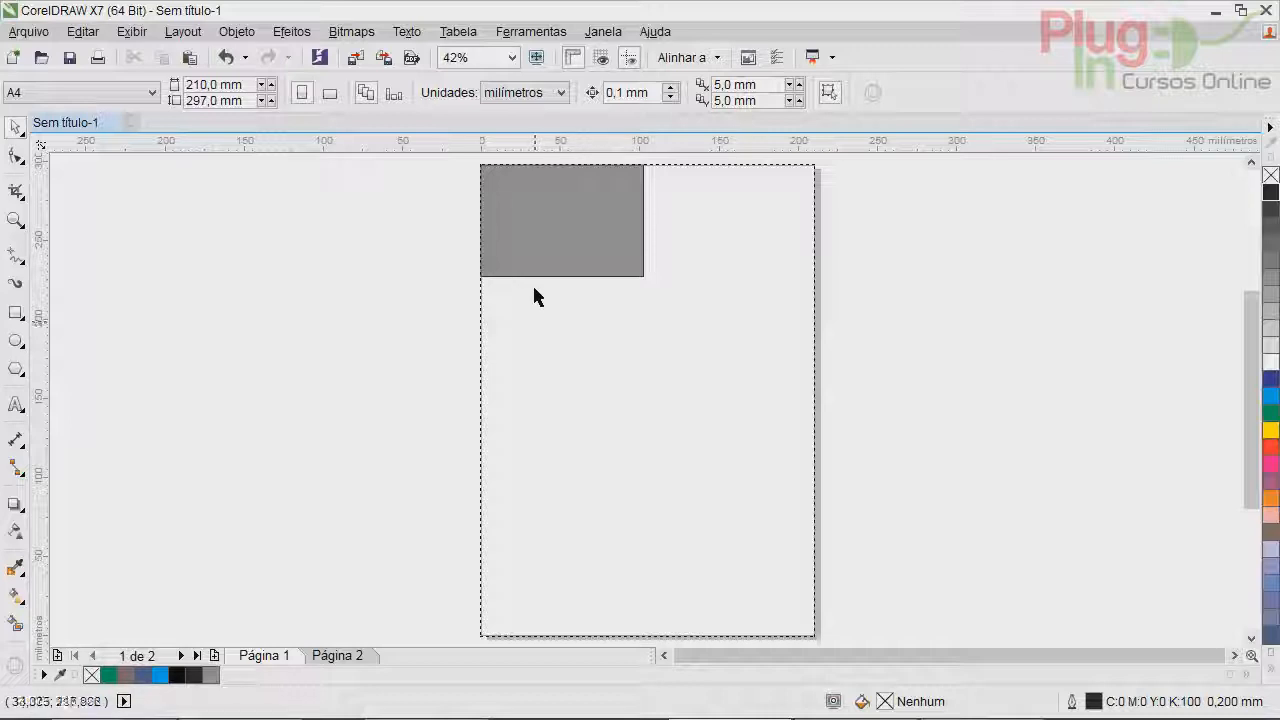
Review the general, colour and composition print settings for the document and leave without printing.
left_click(16, 33)
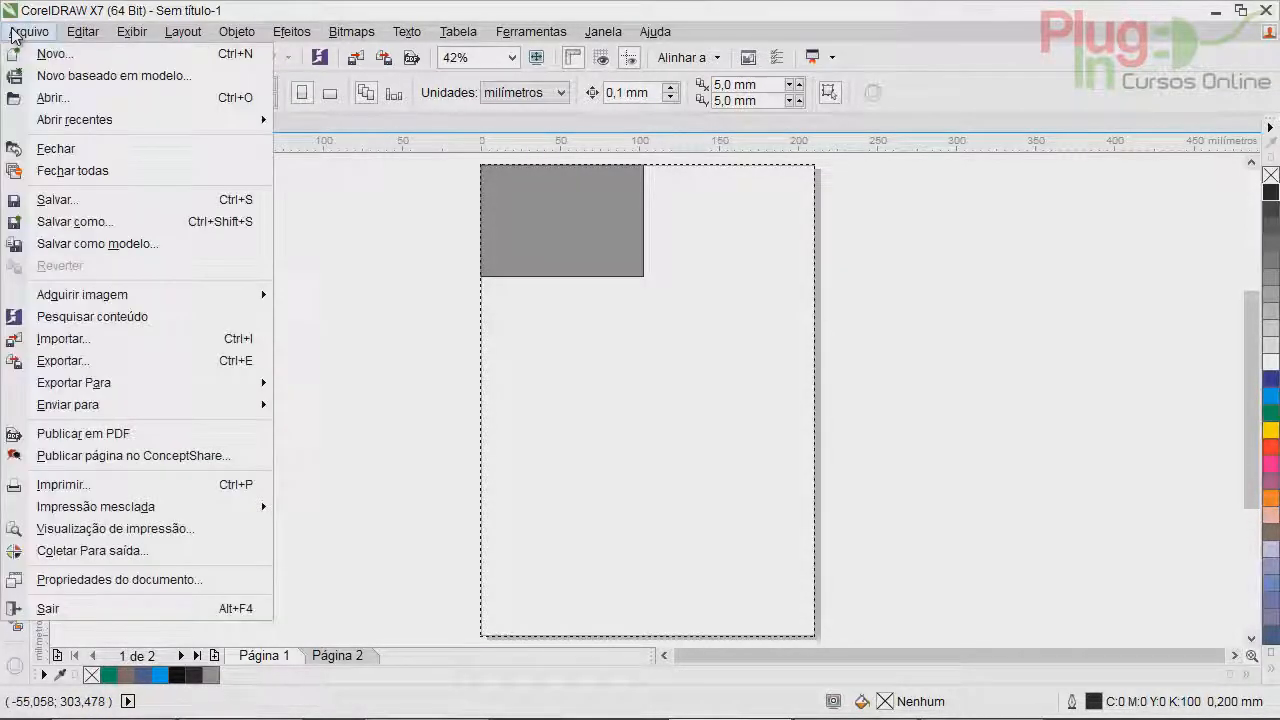
left_click(60, 487)
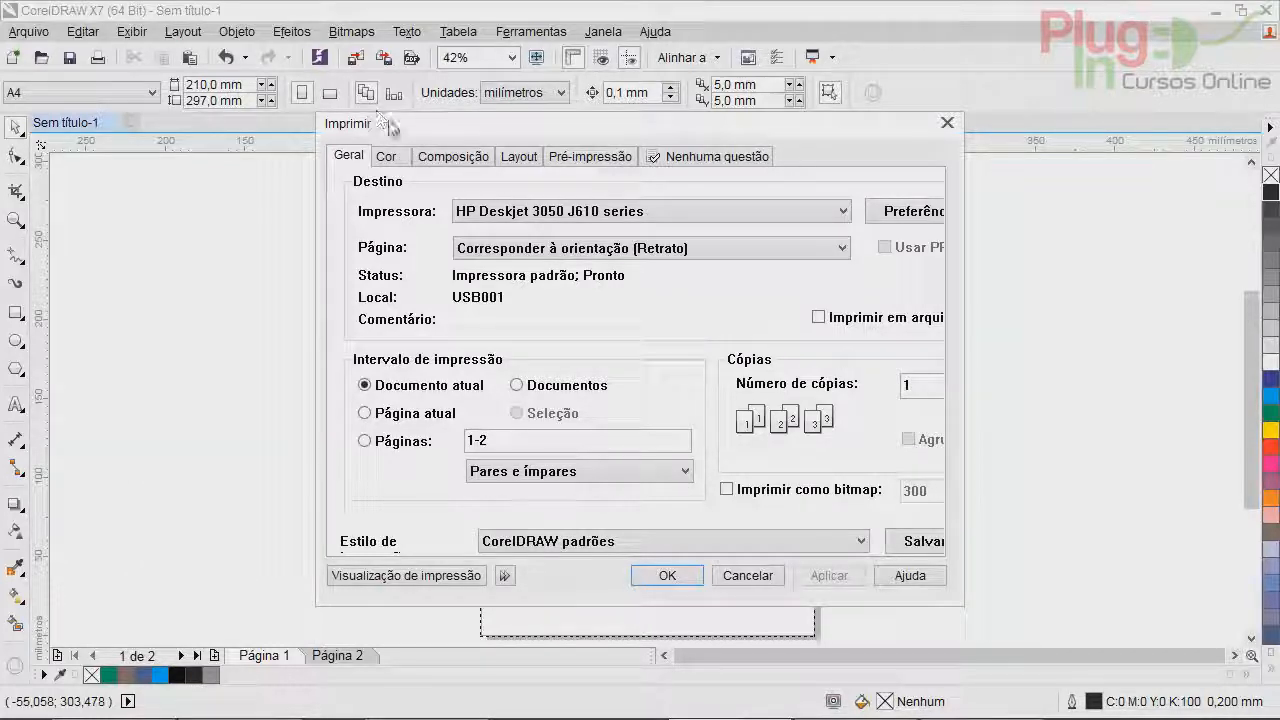
left_click(396, 156)
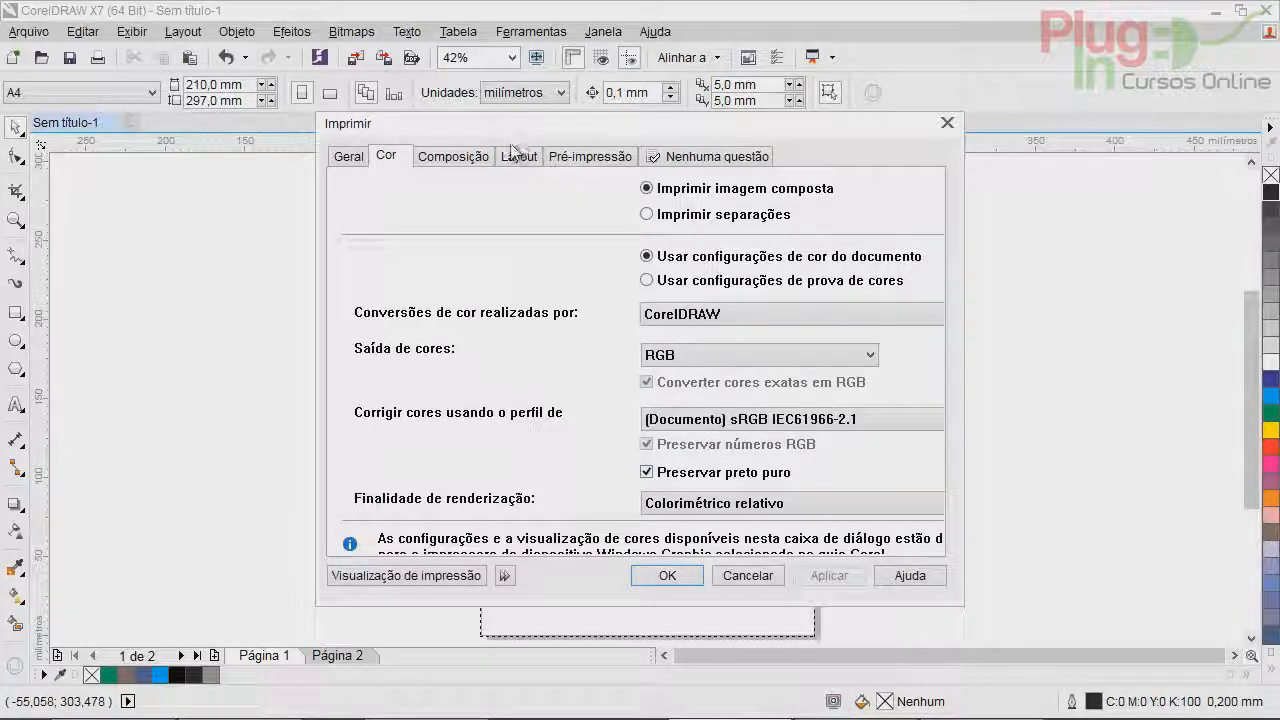
left_click(468, 156)
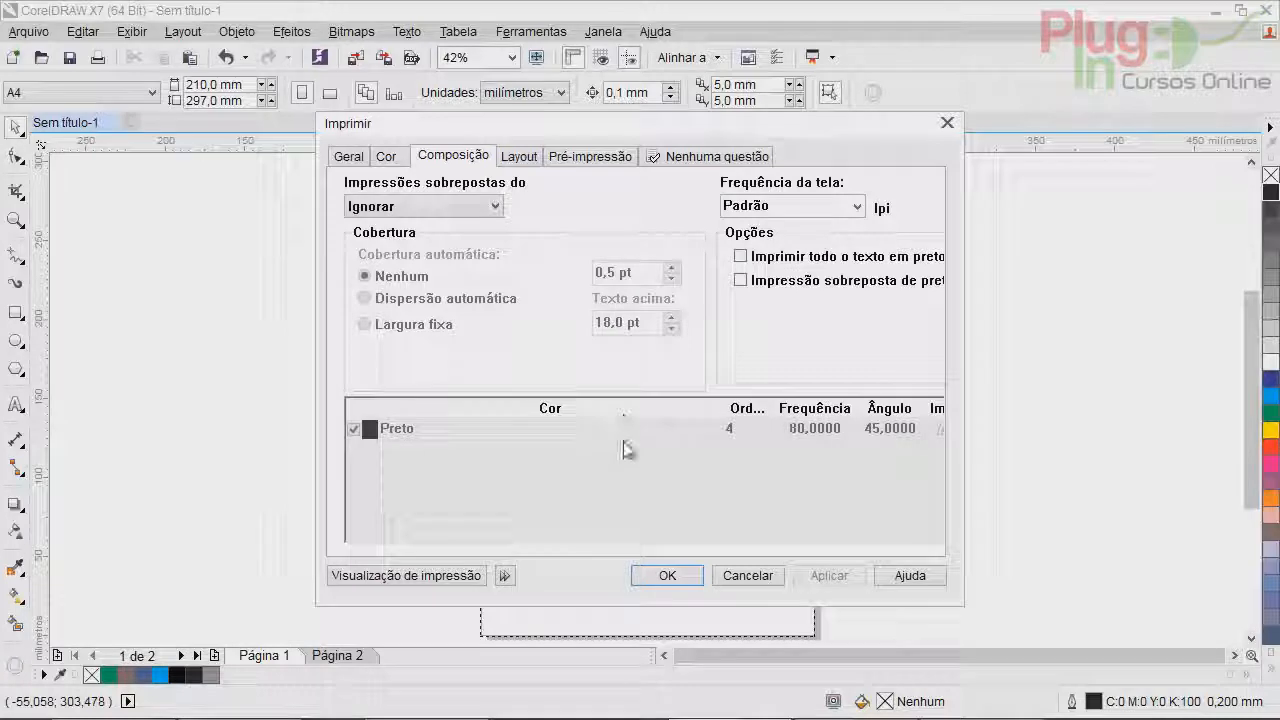
left_click(745, 575)
Draw a large rectangle across the middle of page 1, below the gray one, and fill it with yellow.
left_click(16, 312)
left_click_drag(544, 300, 776, 468)
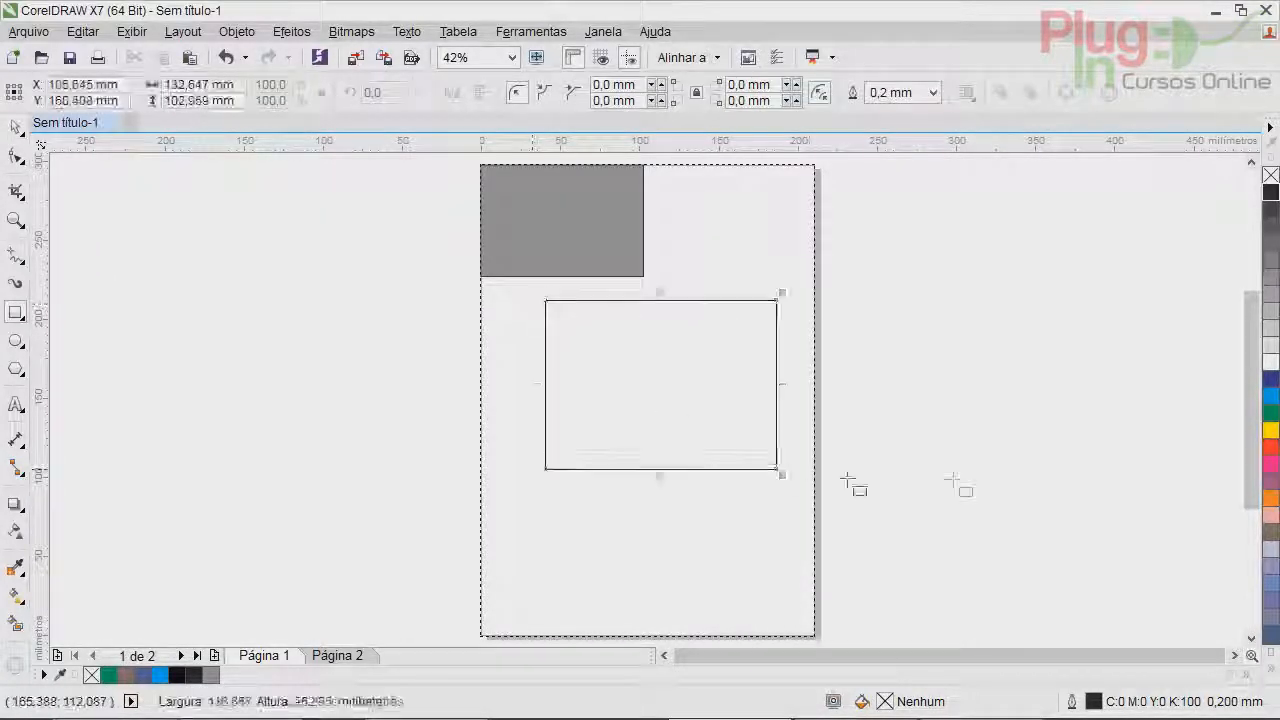
left_click(1270, 430)
Draw a magenta rectangle about 103 × 40 mm at page 1's lower-left edge and a blue one about 80 × 40 mm overhanging the upper-right edge.
left_click_drag(480, 516, 643, 580)
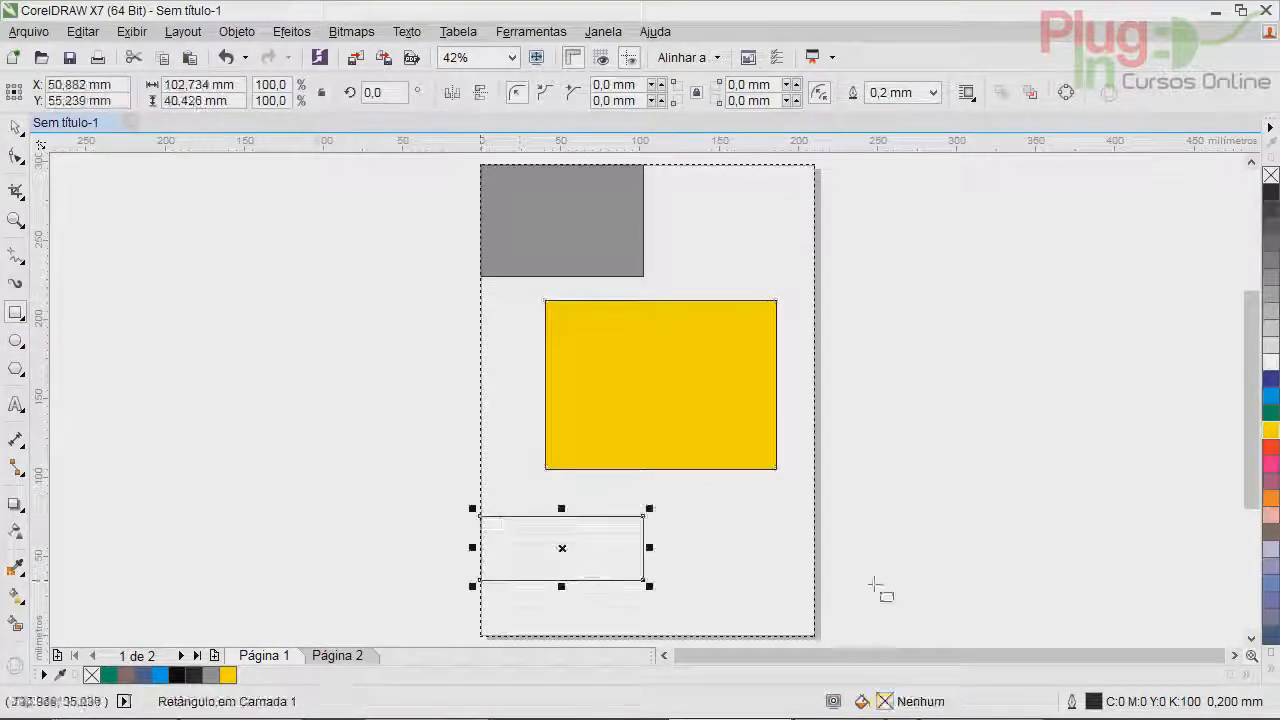
left_click(1270, 463)
left_click_drag(711, 199, 838, 263)
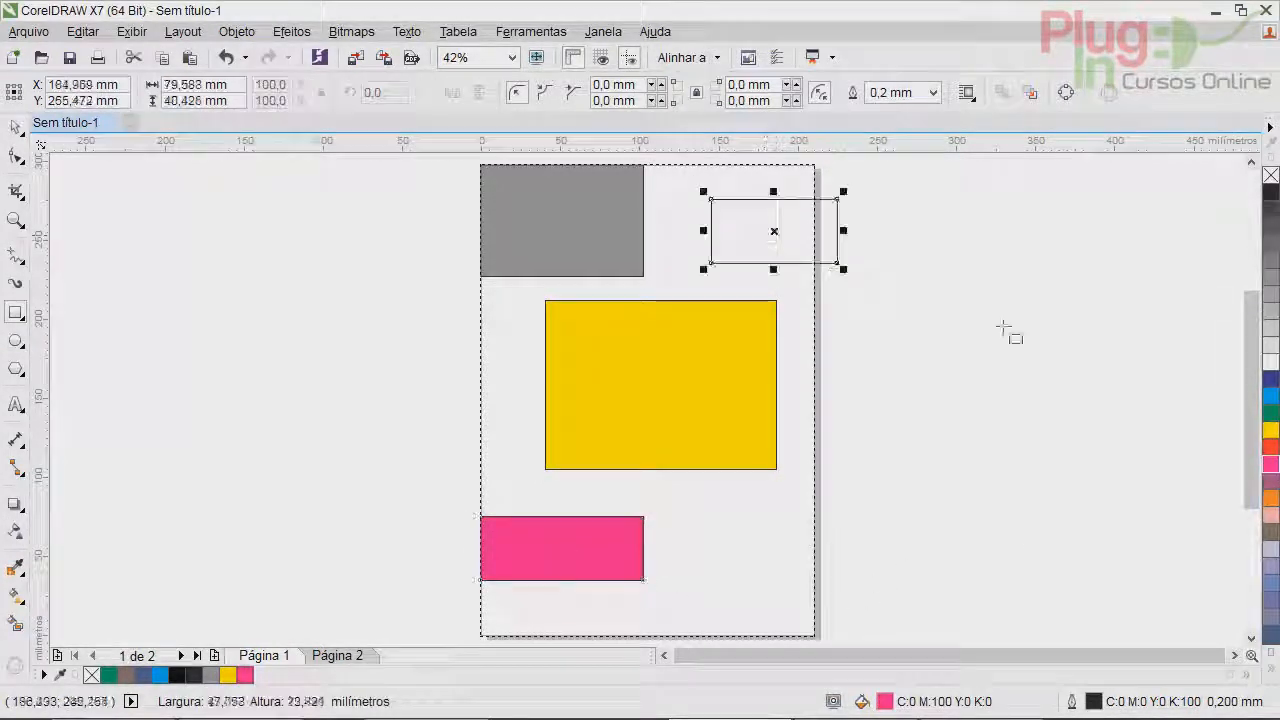
left_click(1270, 378)
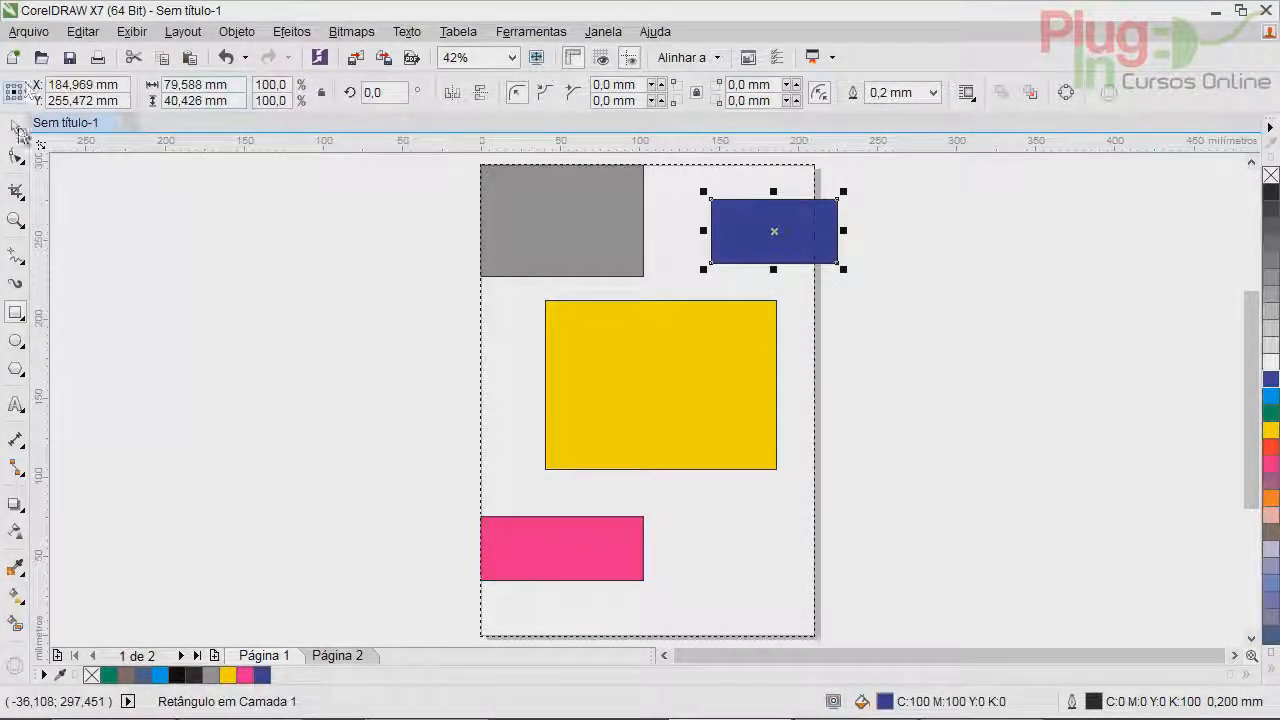
Review the composition, layout, prepress and preflight issues in the print settings, and leave without printing.
left_click(28, 31)
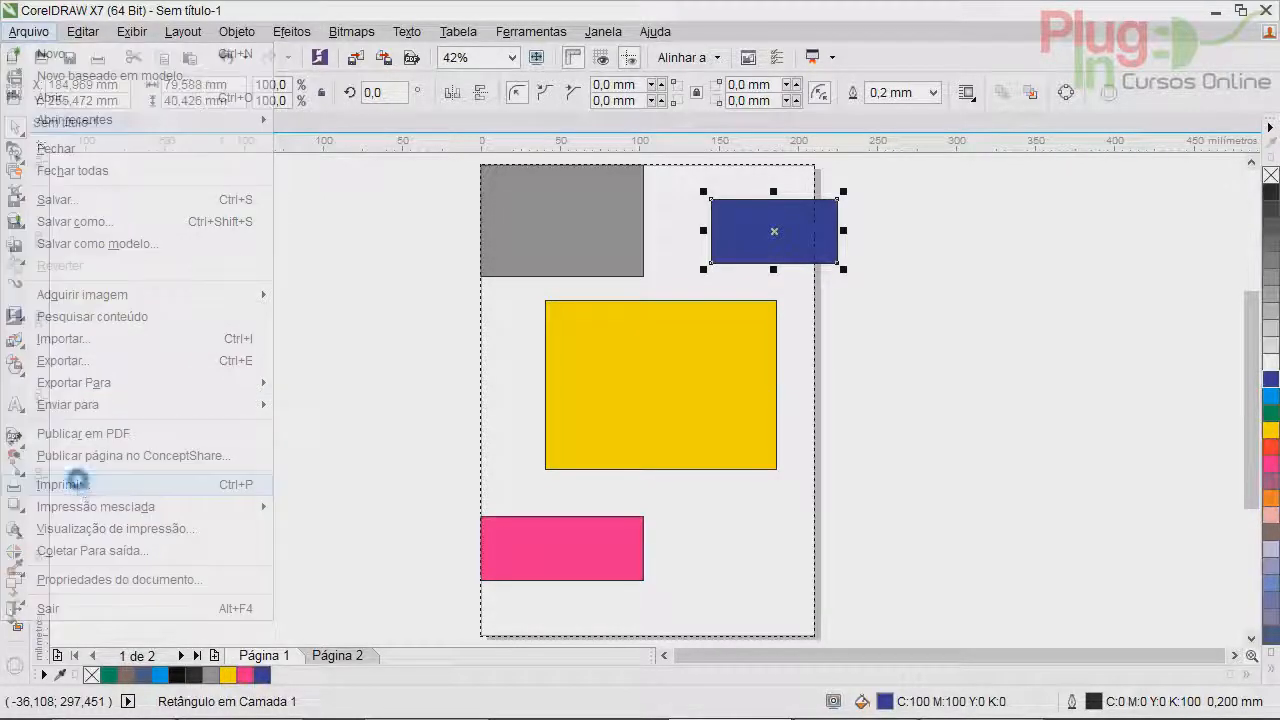
left_click(63, 484)
left_click(519, 156)
left_click(454, 157)
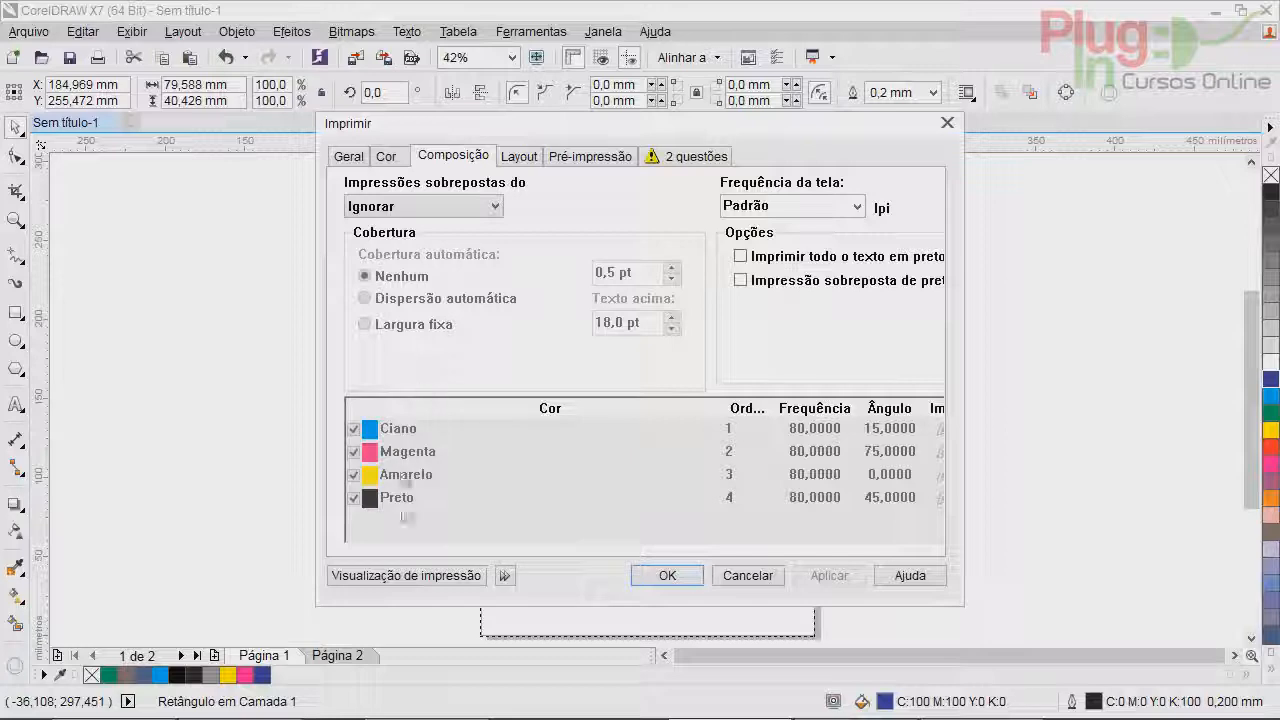
left_click(517, 160)
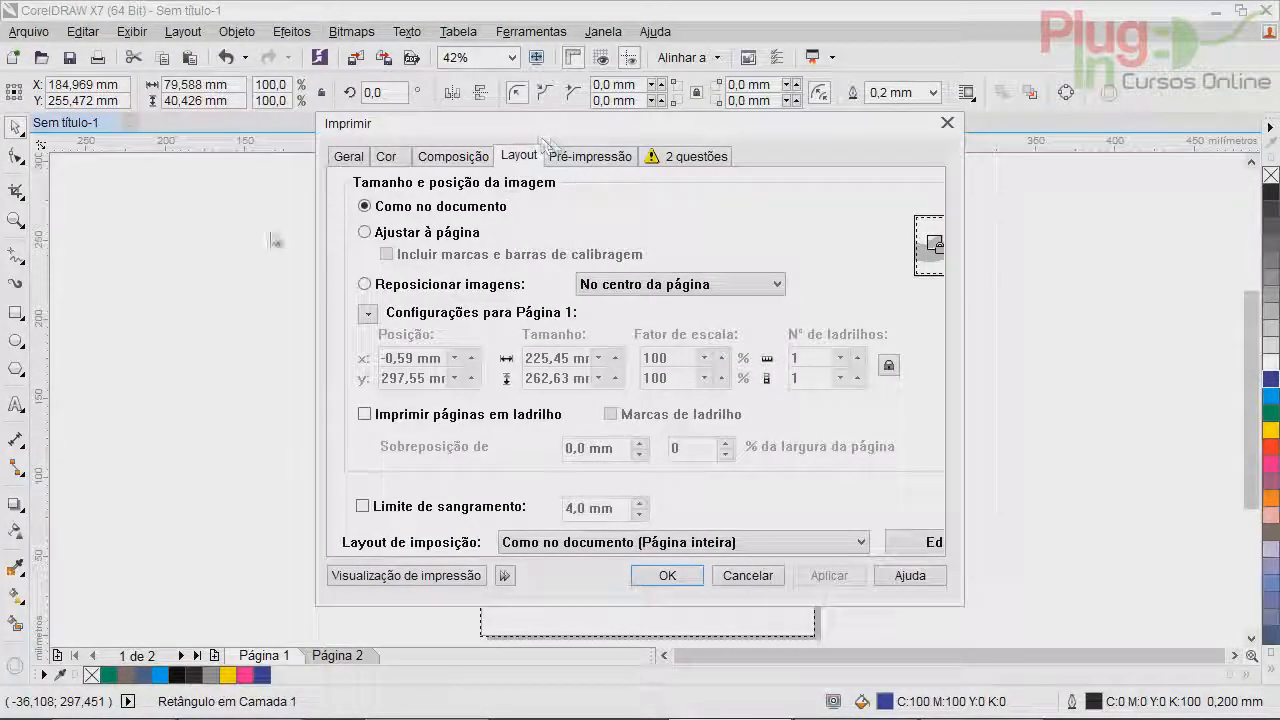
left_click(594, 158)
left_click(700, 158)
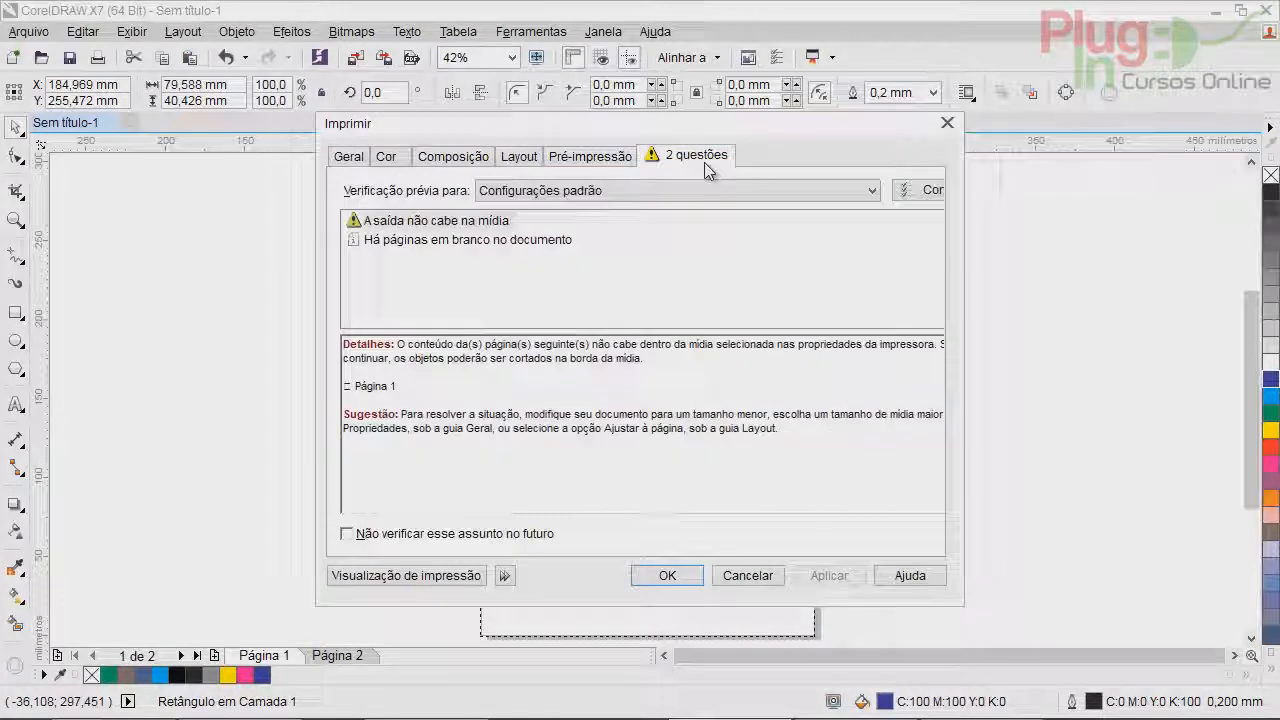
left_click(598, 157)
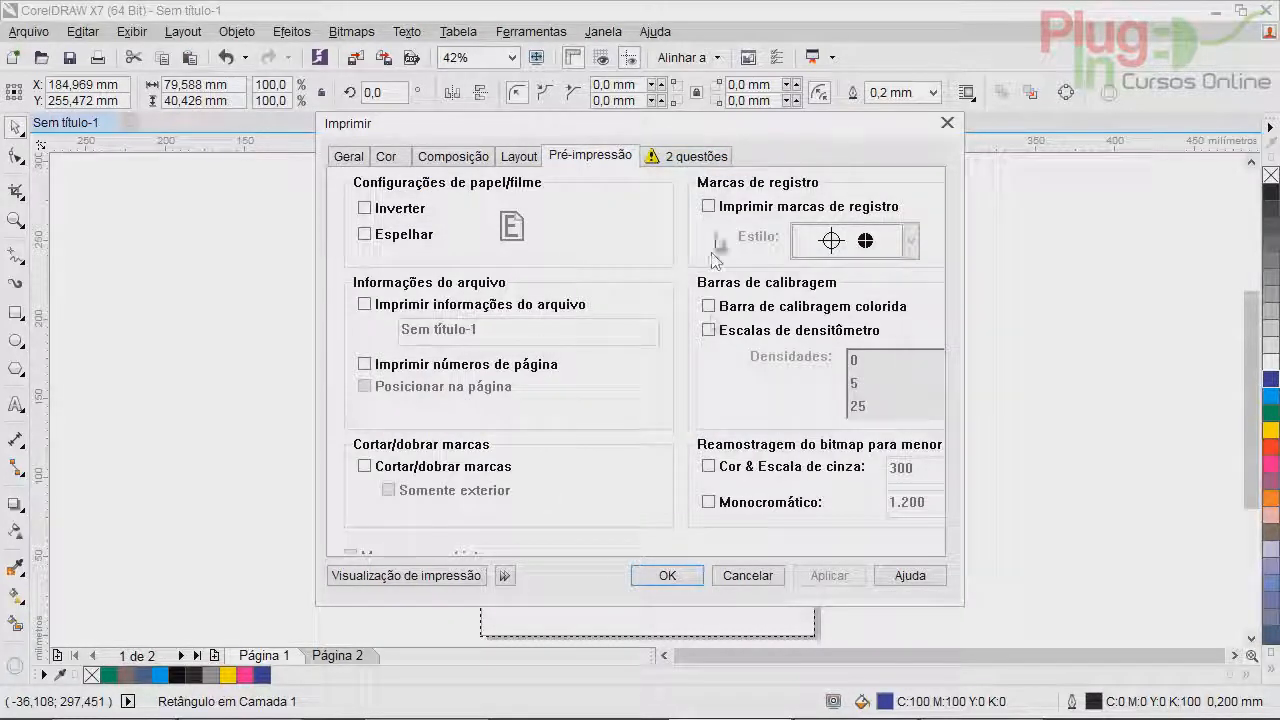
left_click(946, 124)
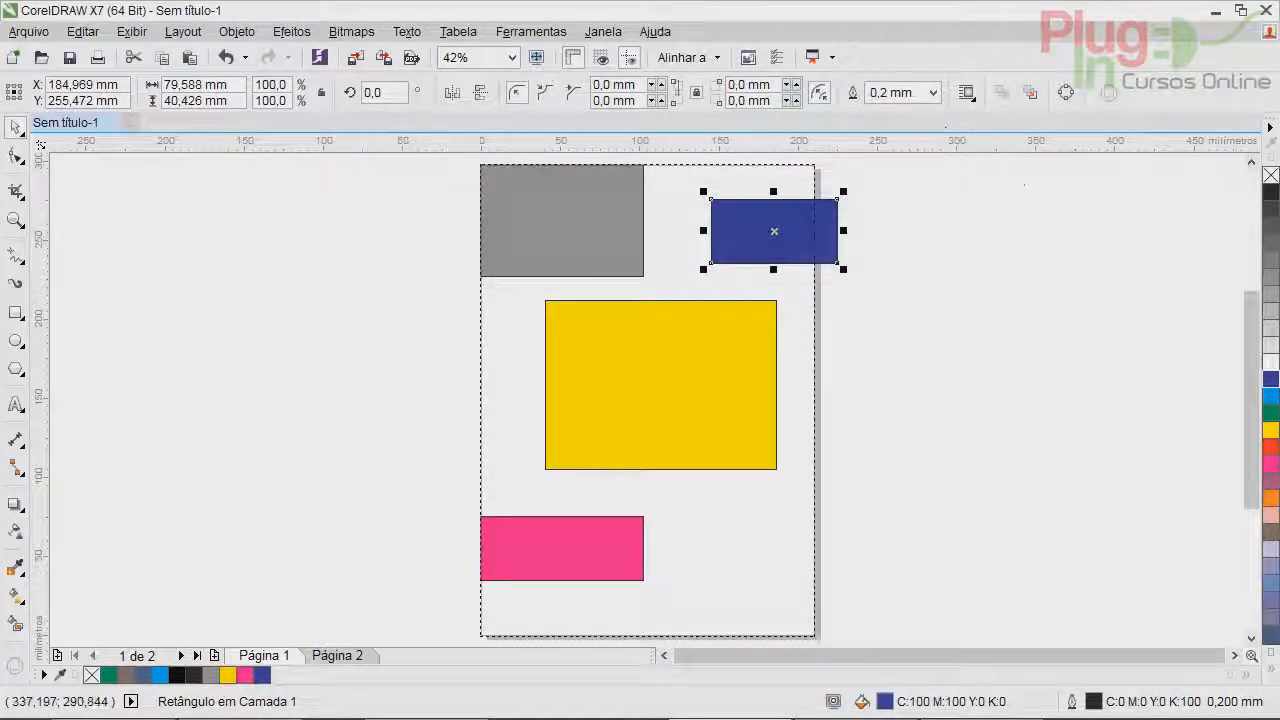
Move the blue rectangle fully inside page 1 and open the print preview.
left_click_drag(752, 213, 707, 213)
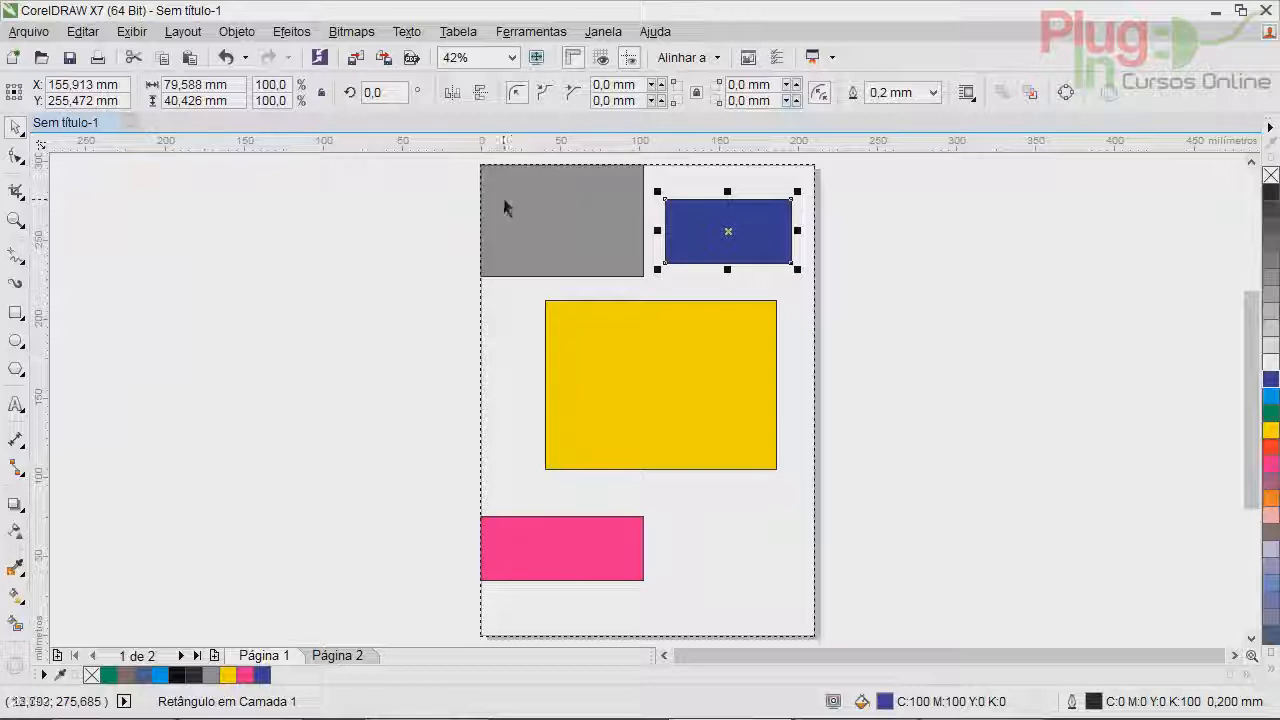
left_click(30, 31)
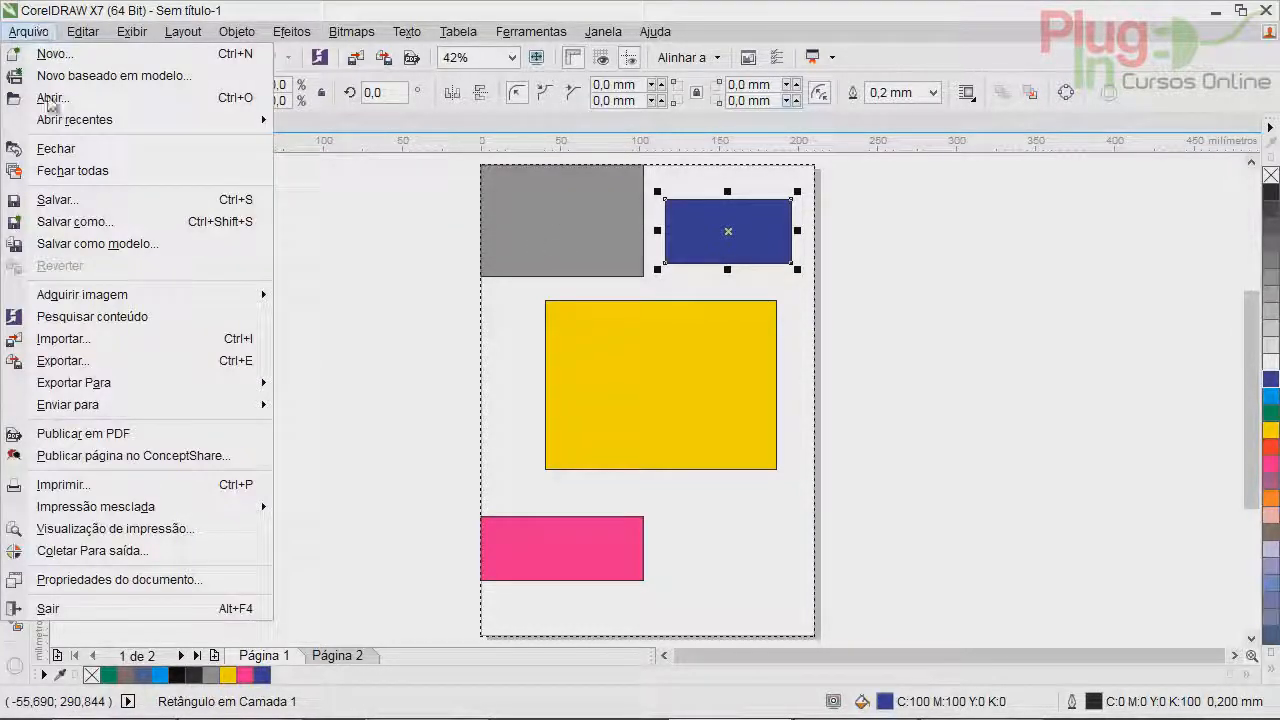
left_click(116, 530)
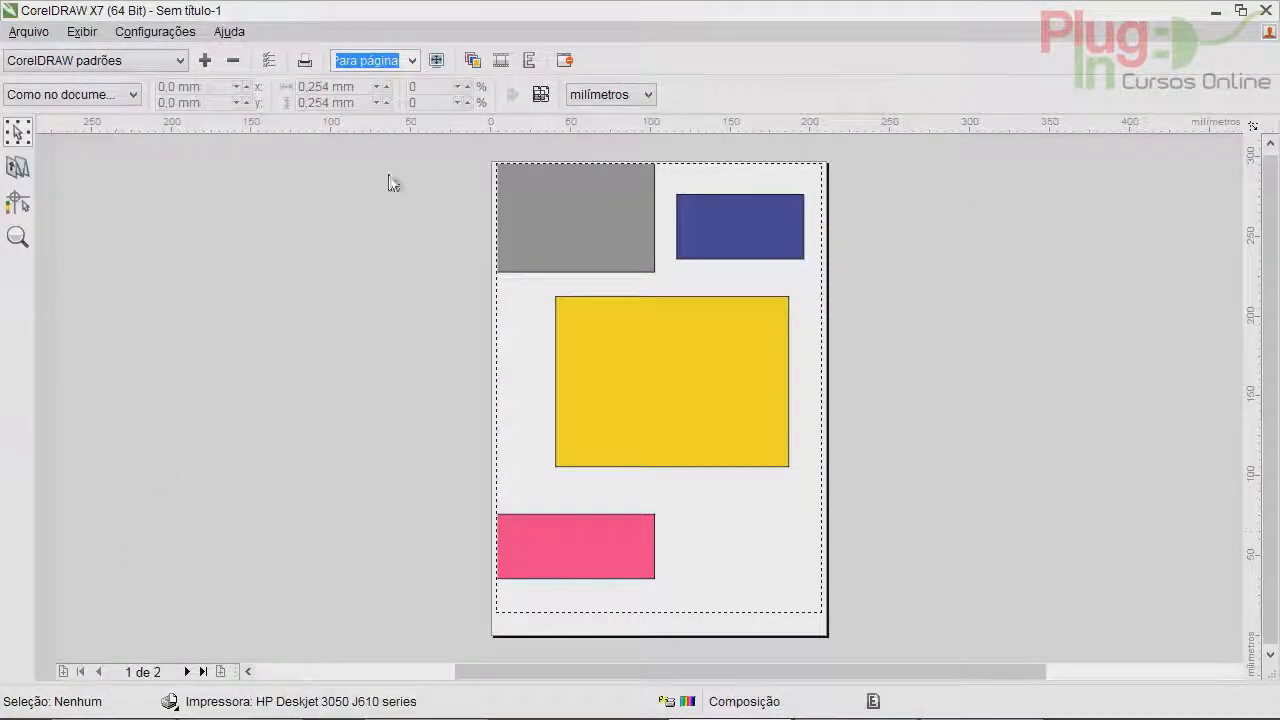
Enable colour separations in the print preview and examine each of the four CMYK plates, returning to the first.
left_click(474, 61)
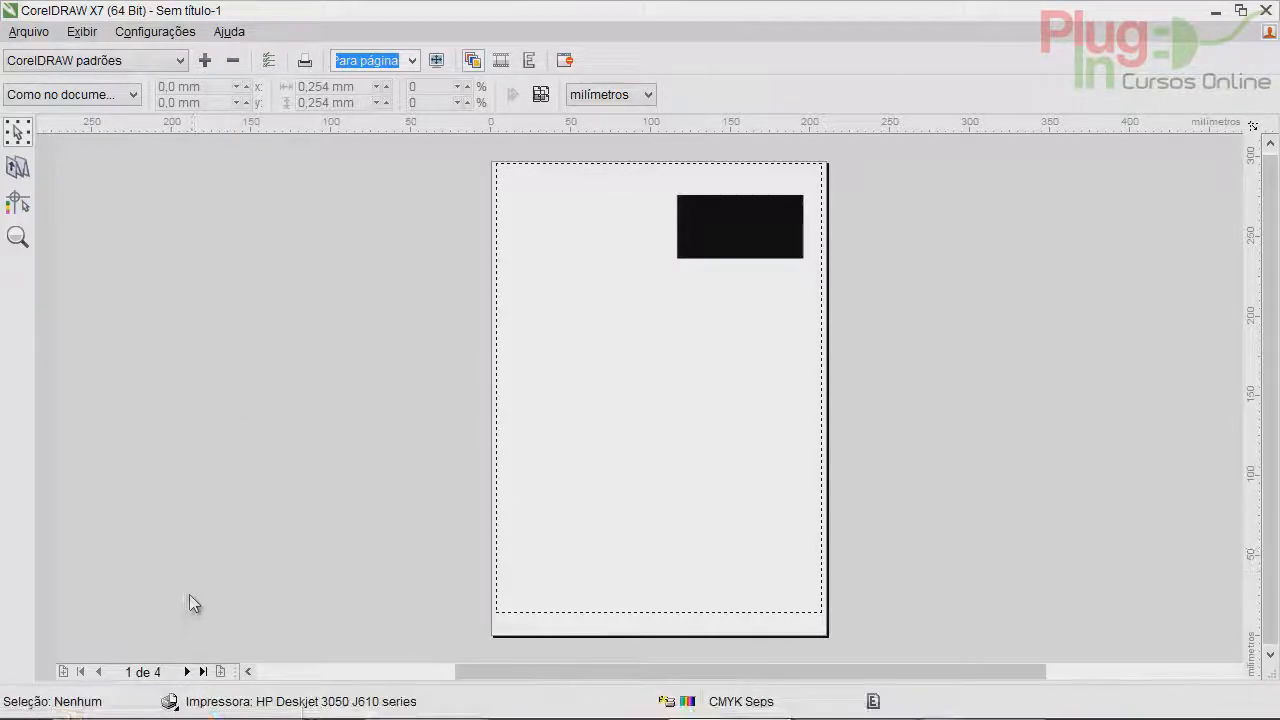
left_click(186, 672)
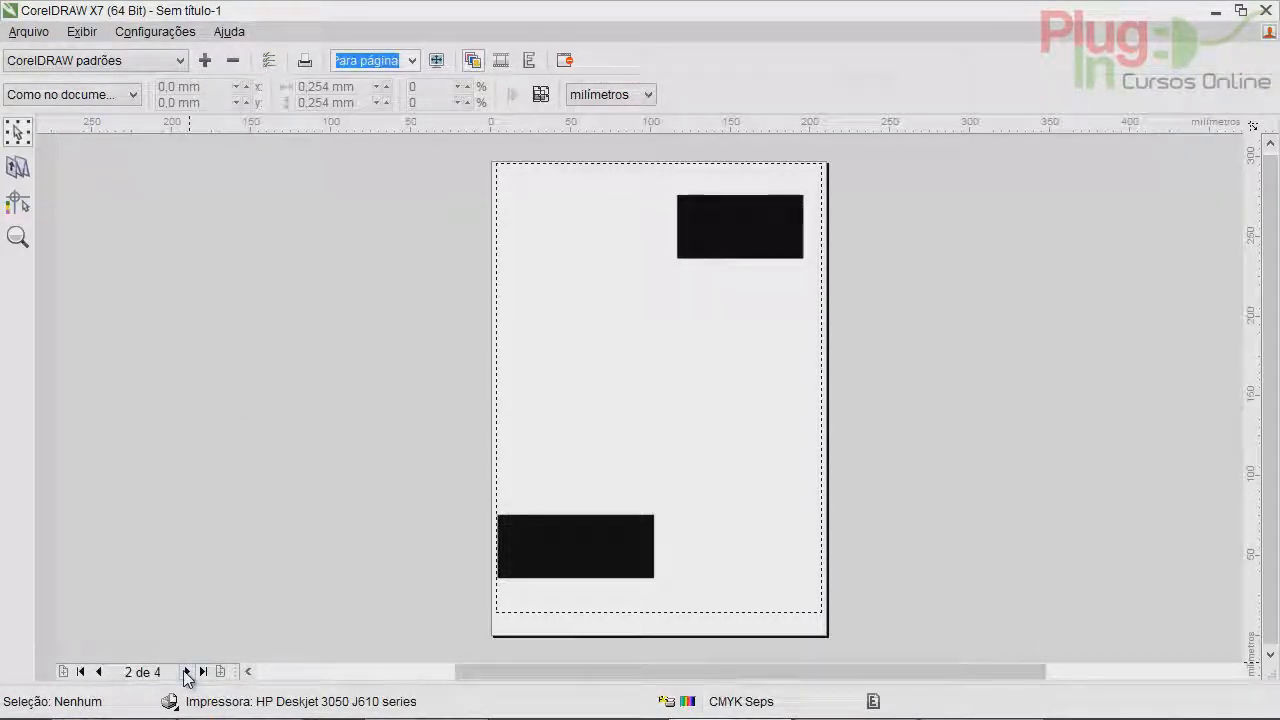
left_click(186, 672)
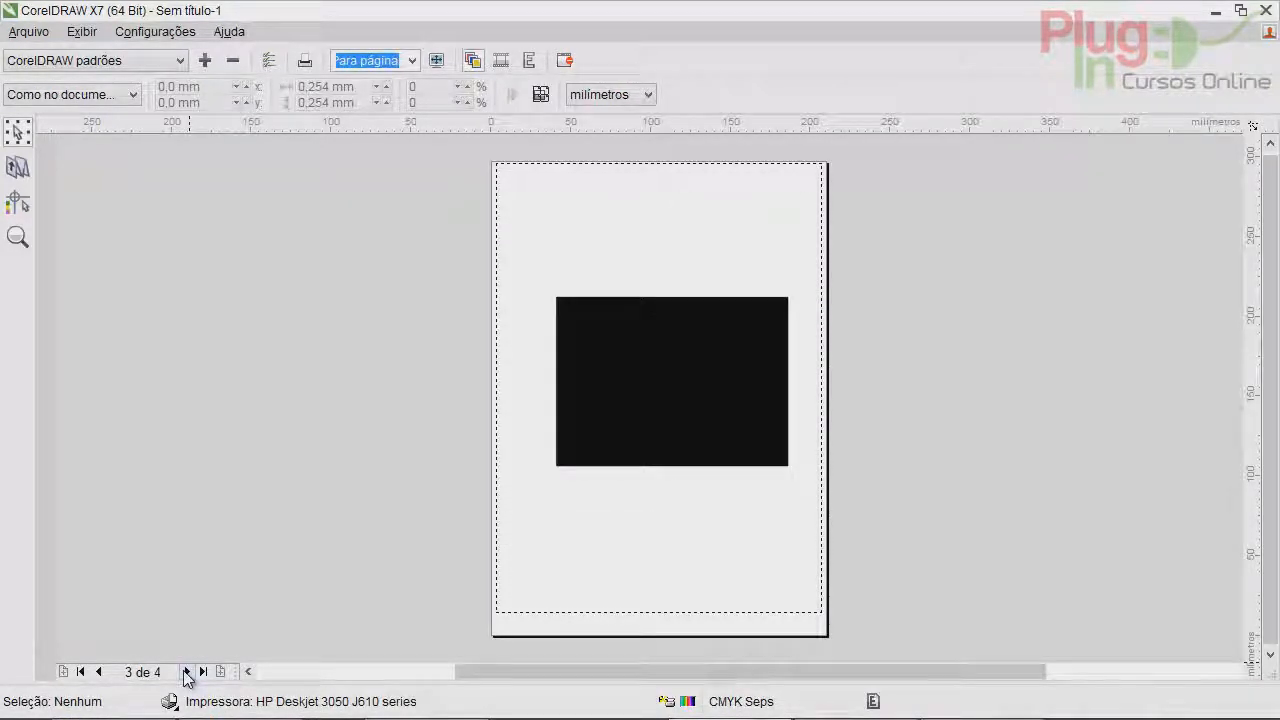
left_click(186, 672)
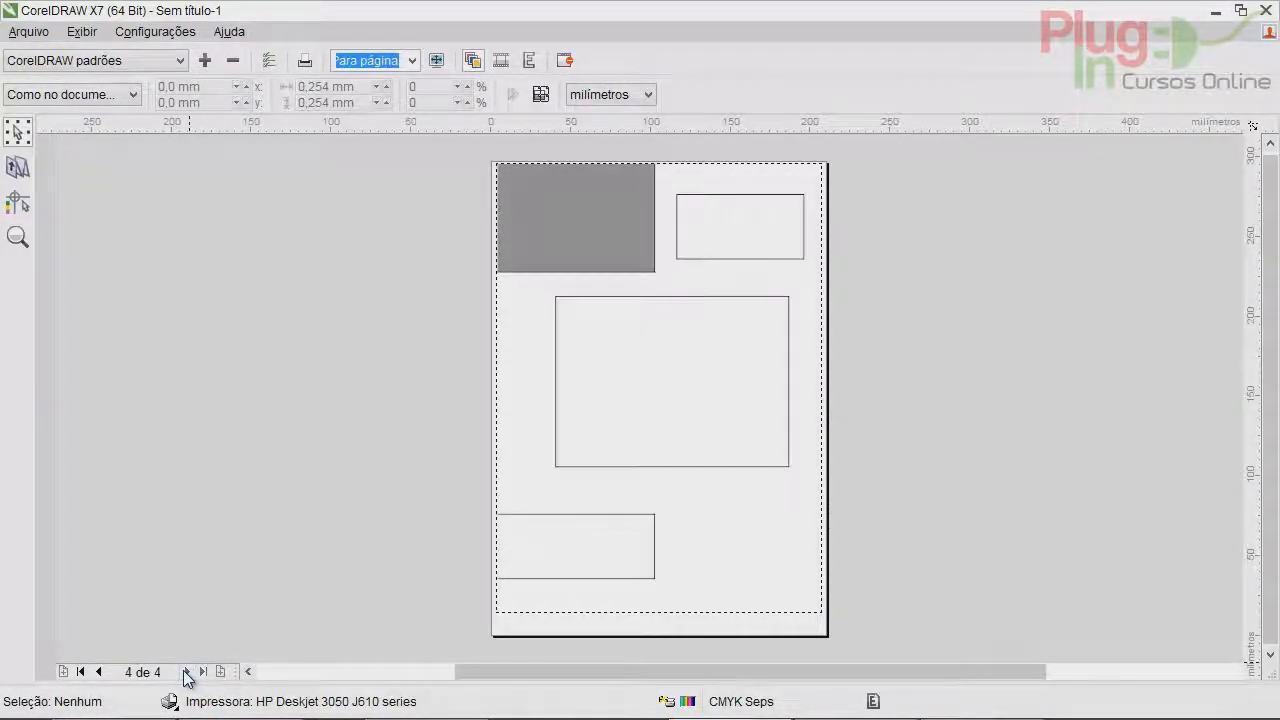
left_click(99, 672)
left_click(100, 672)
left_click(101, 672)
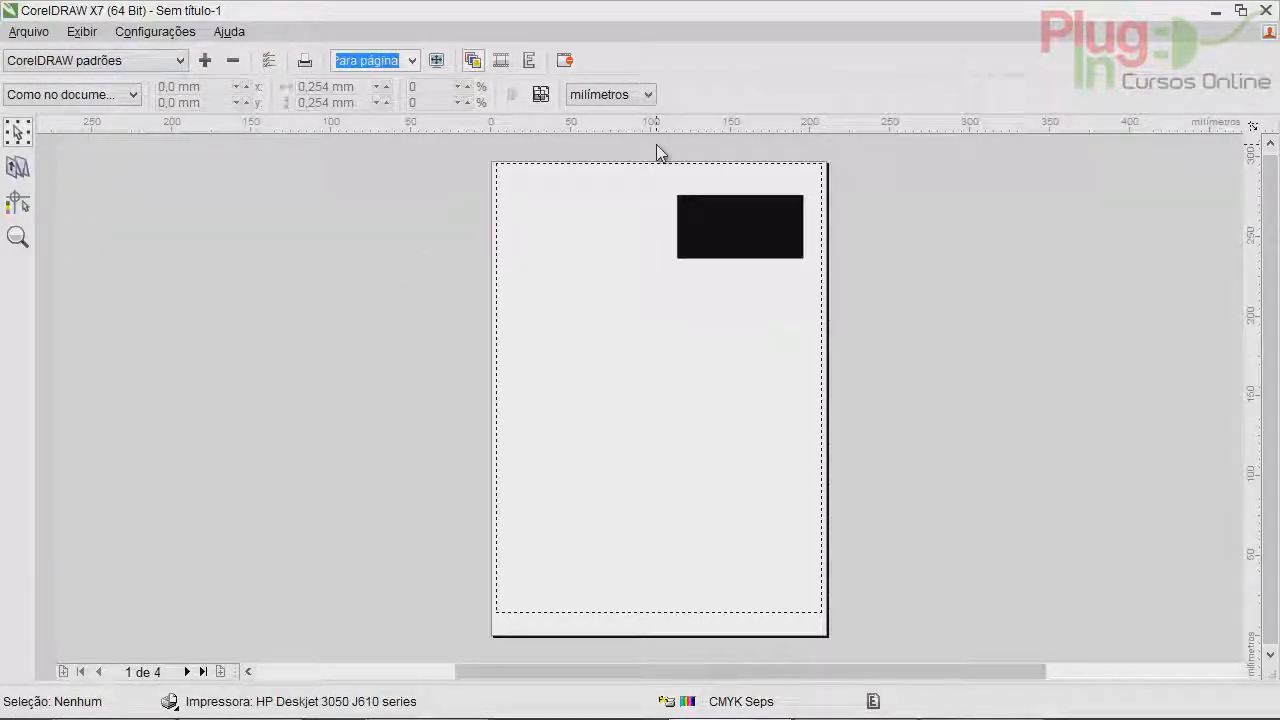
Try multi-up imposition layouts, including 3 x 4 (12-up), and set the layout to 8-up Perfect Bound - Work&Turn.
left_click(18, 168)
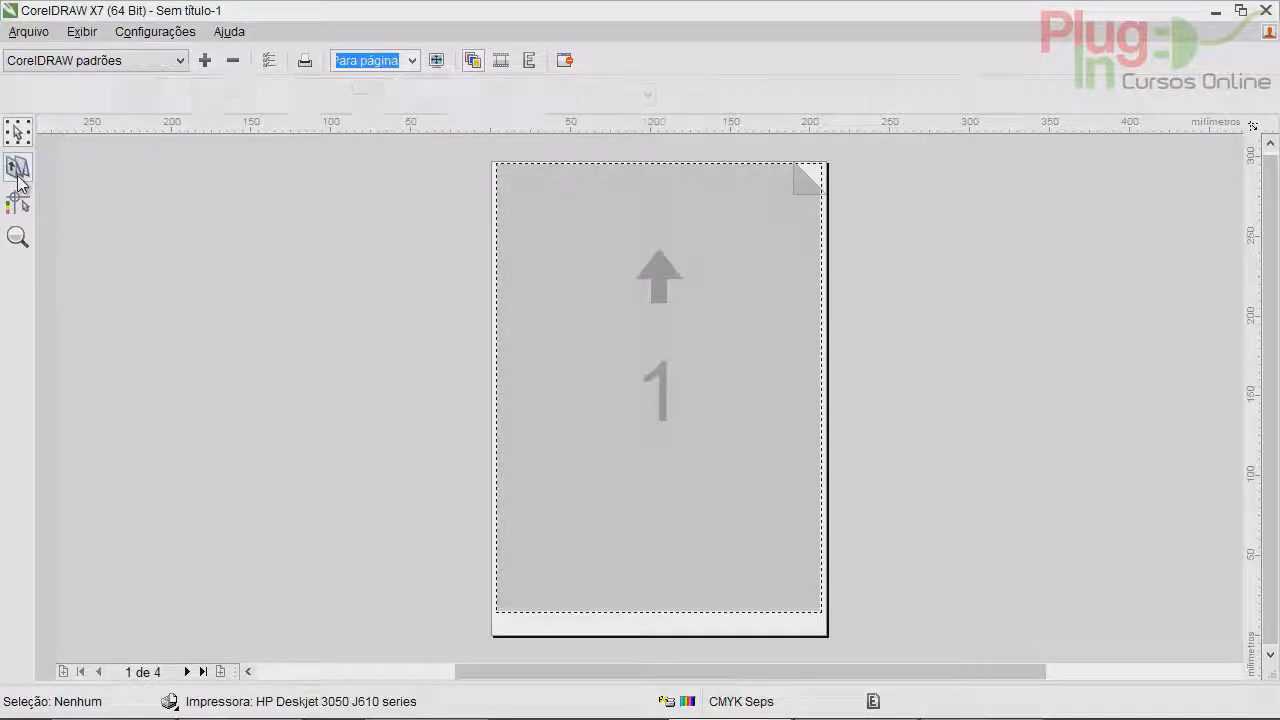
left_click(425, 94)
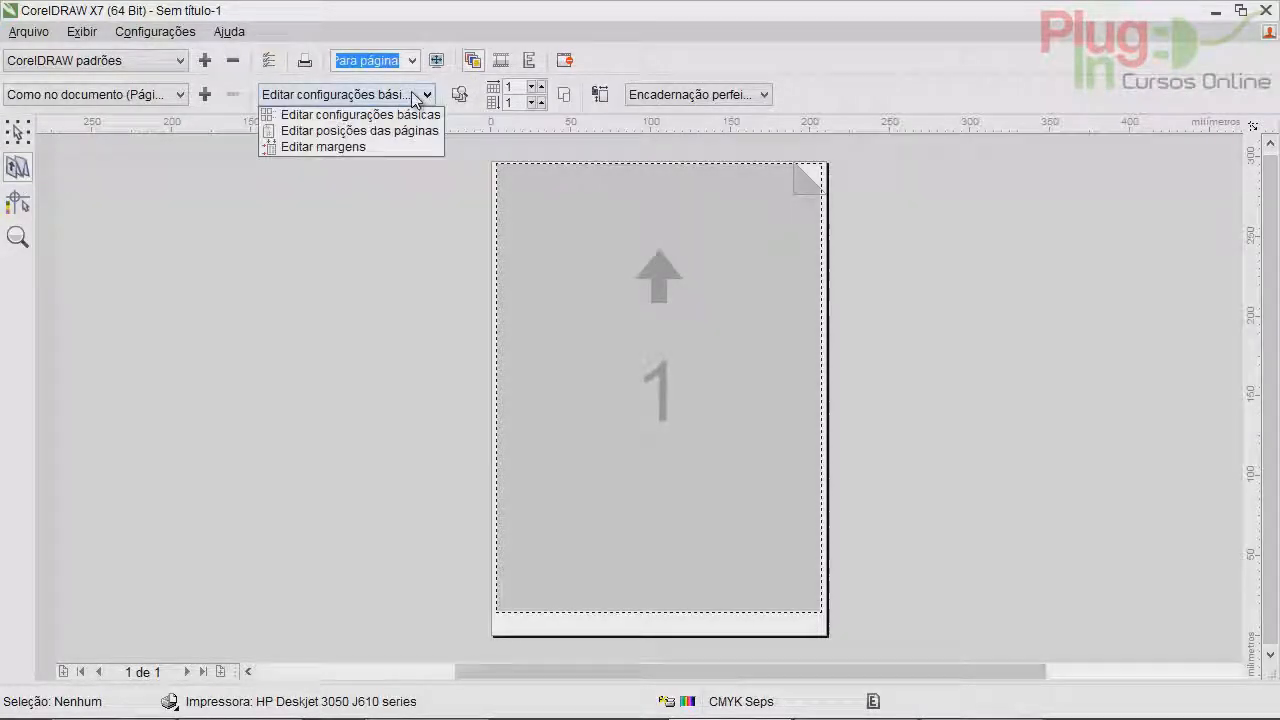
left_click(413, 95)
left_click(180, 94)
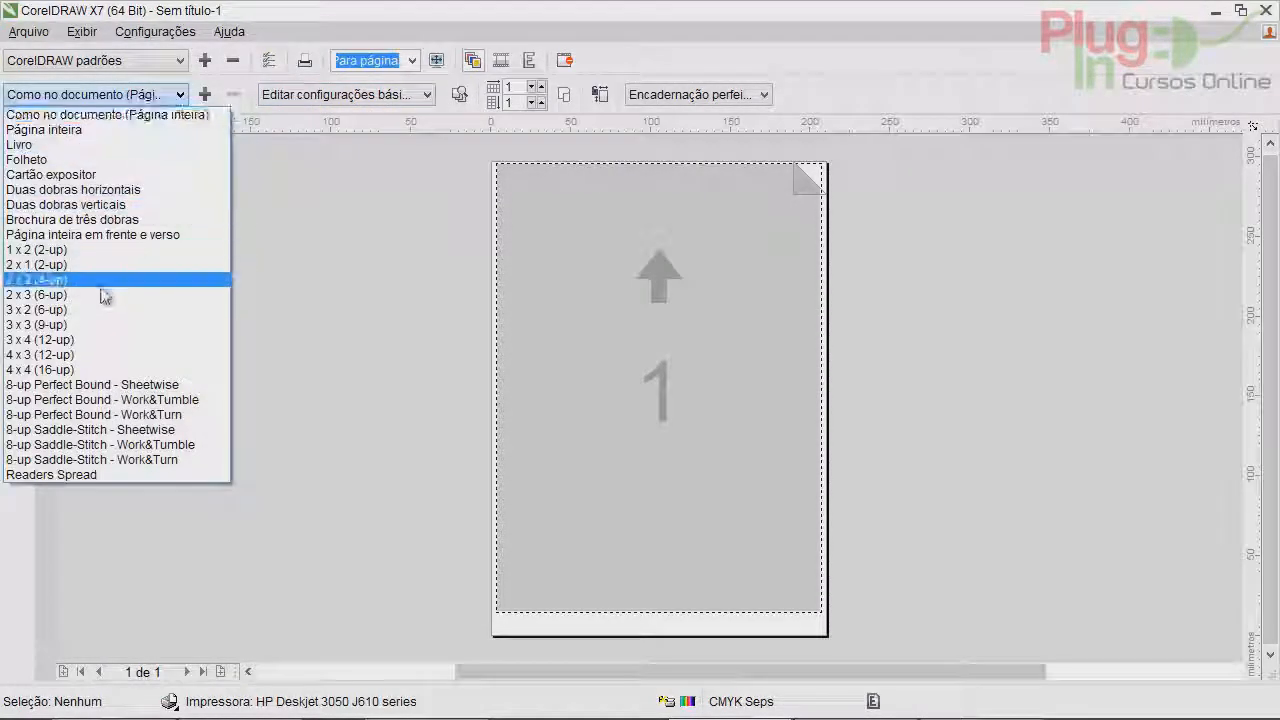
left_click(100, 278)
left_click(180, 95)
left_click(91, 340)
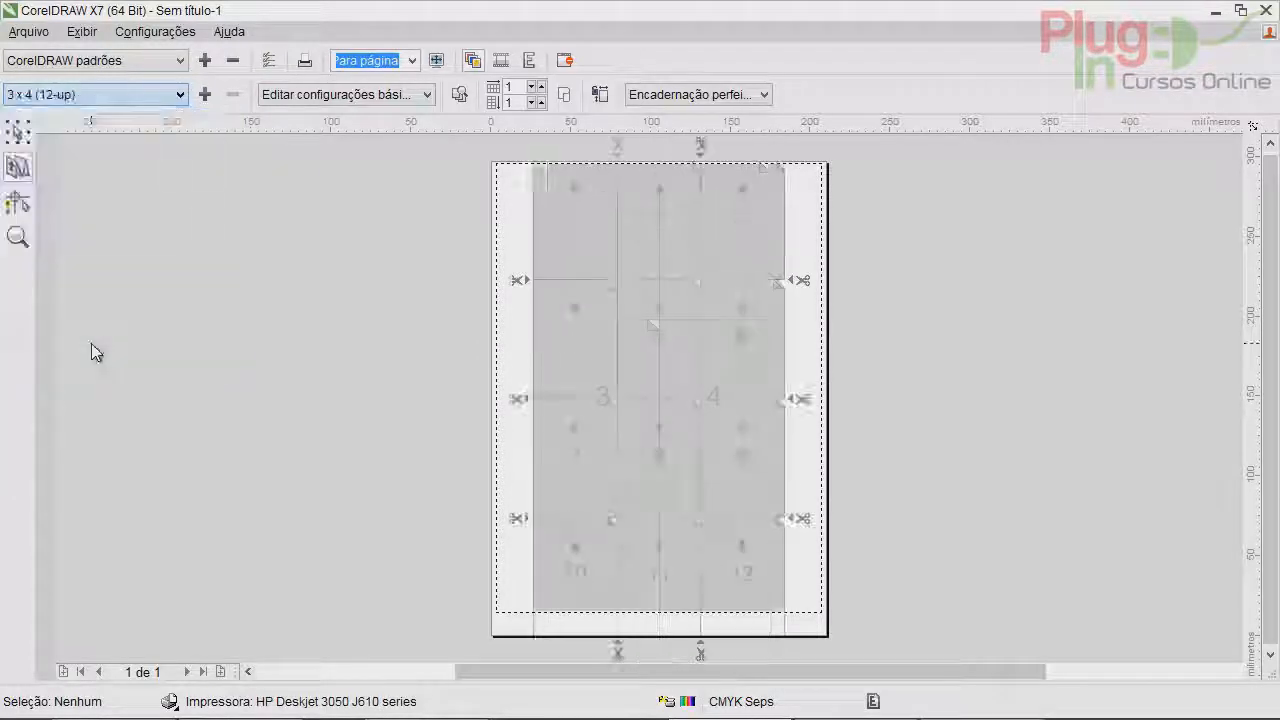
left_click(180, 95)
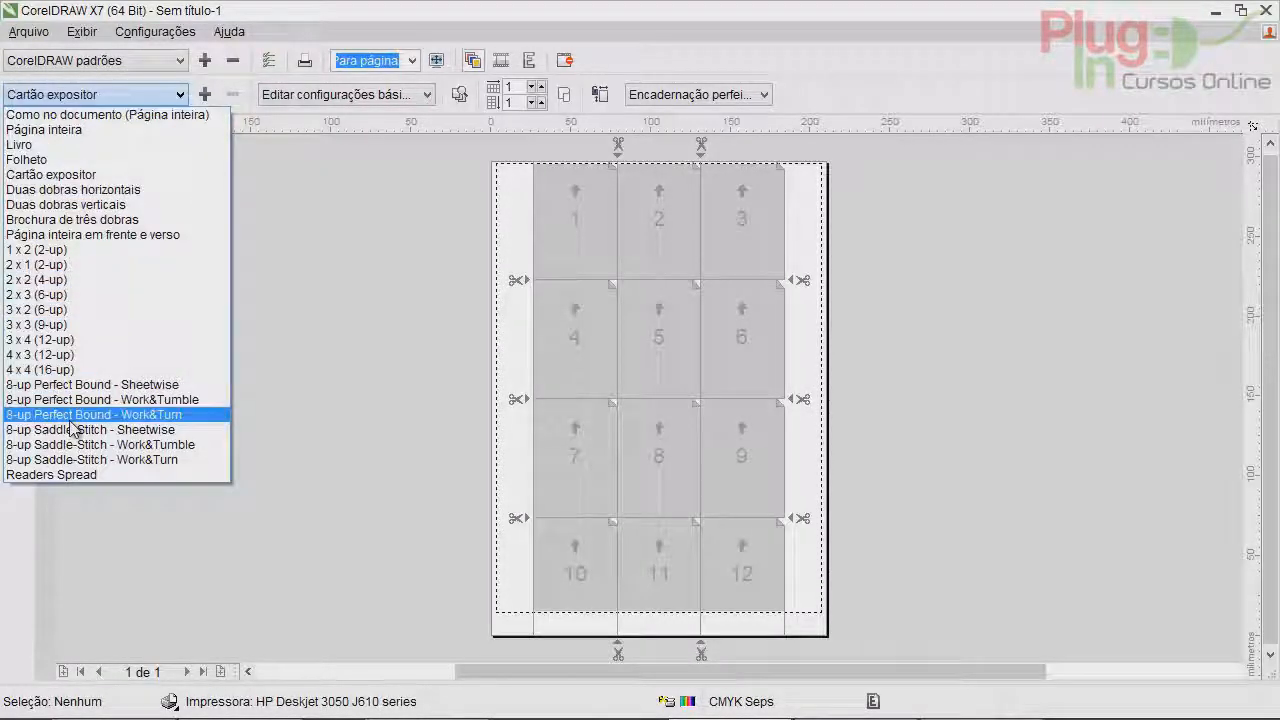
left_click(90, 414)
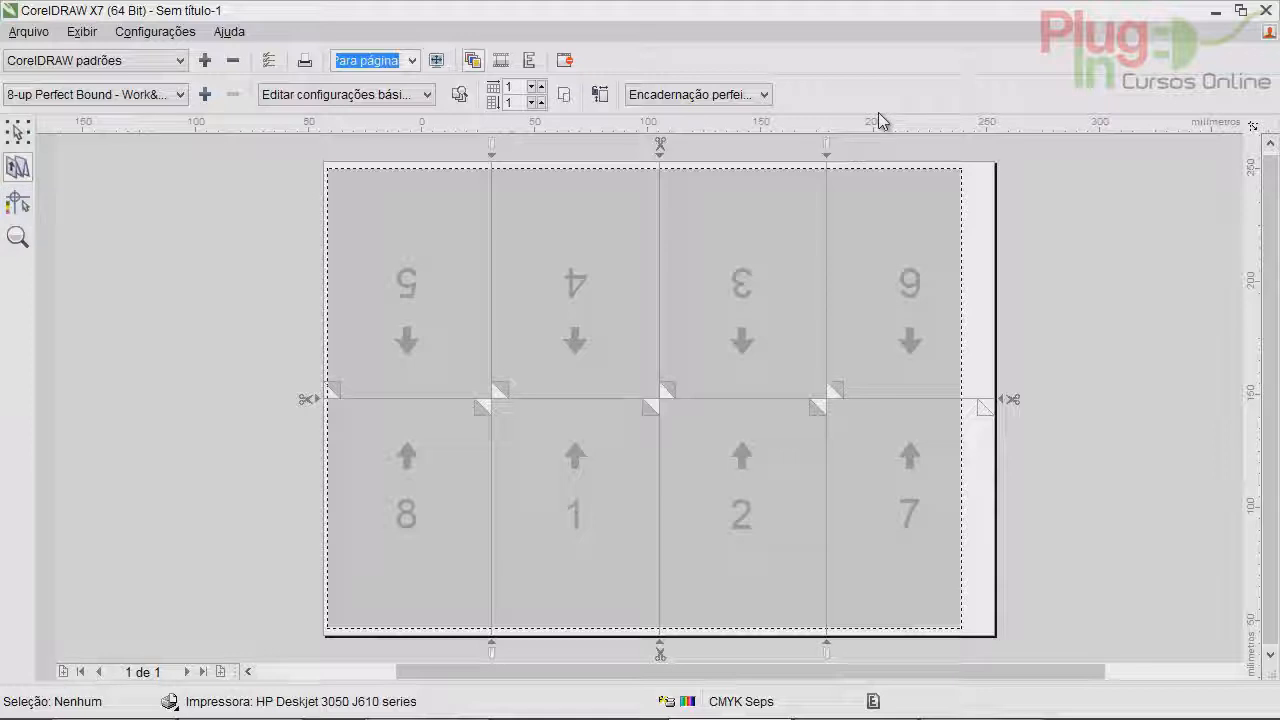
View the printer's marks placement options and close the print preview.
left_click(22, 207)
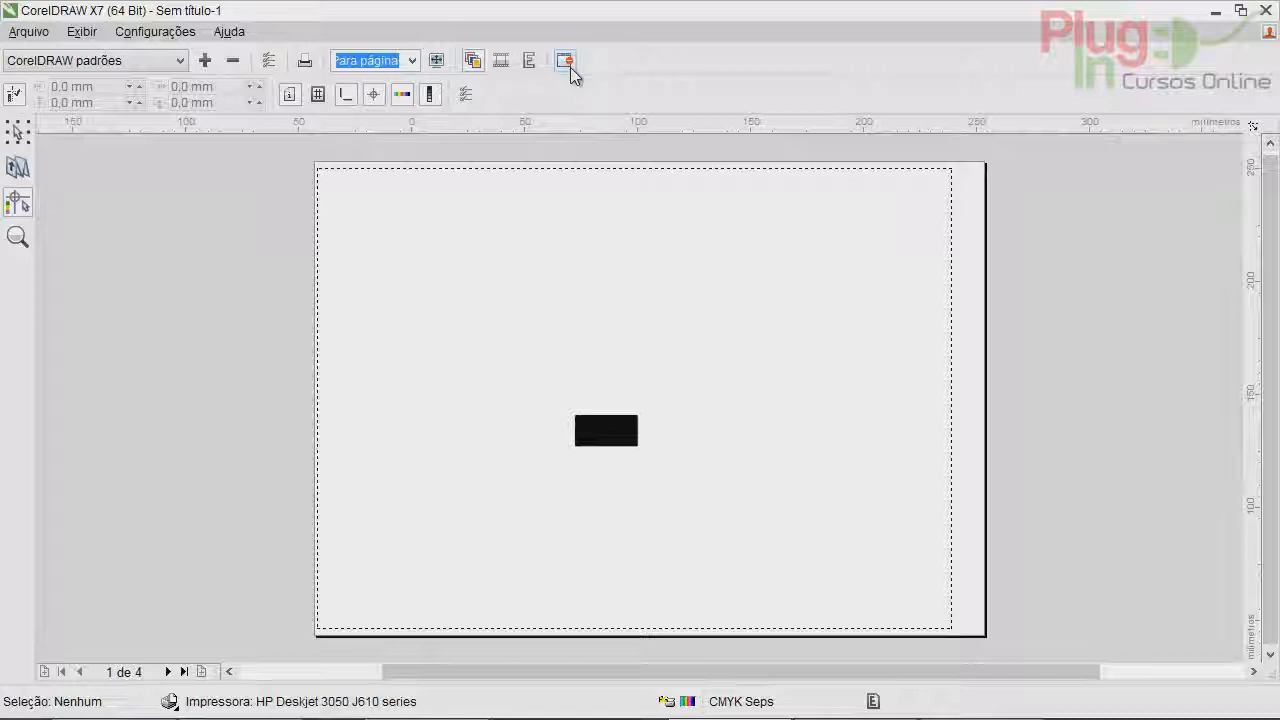
left_click(566, 62)
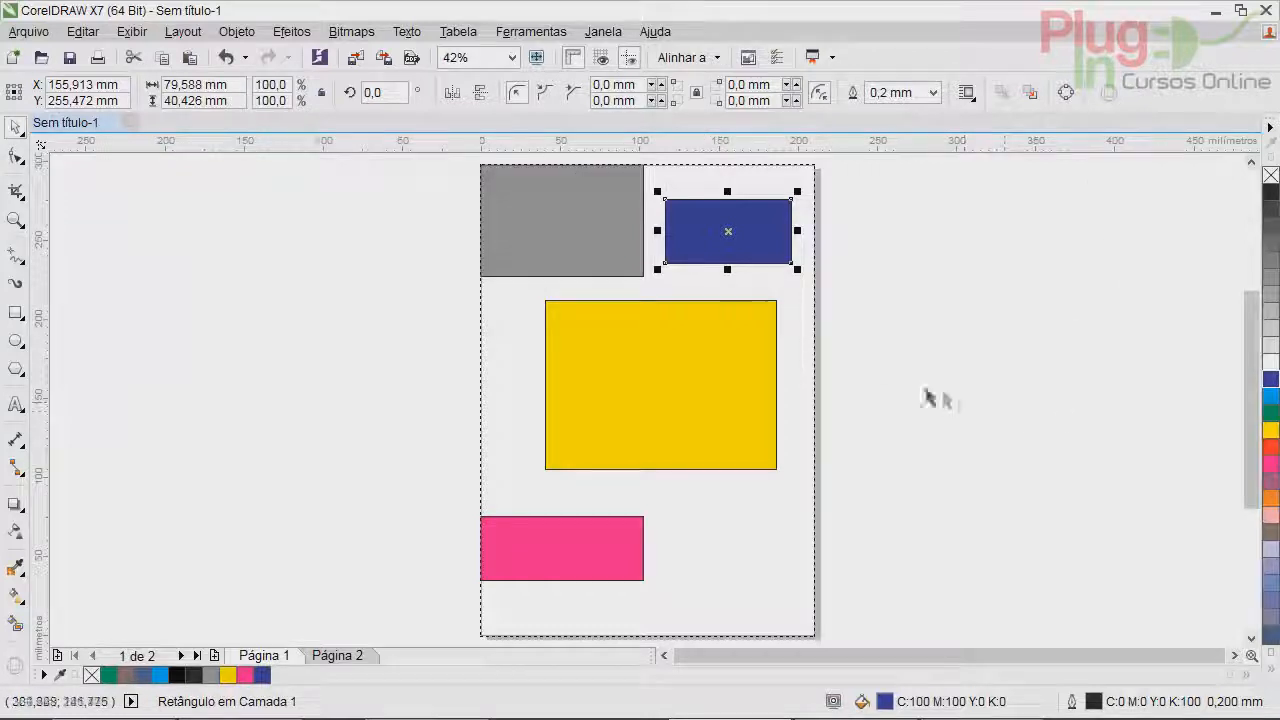
left_click(123, 33)
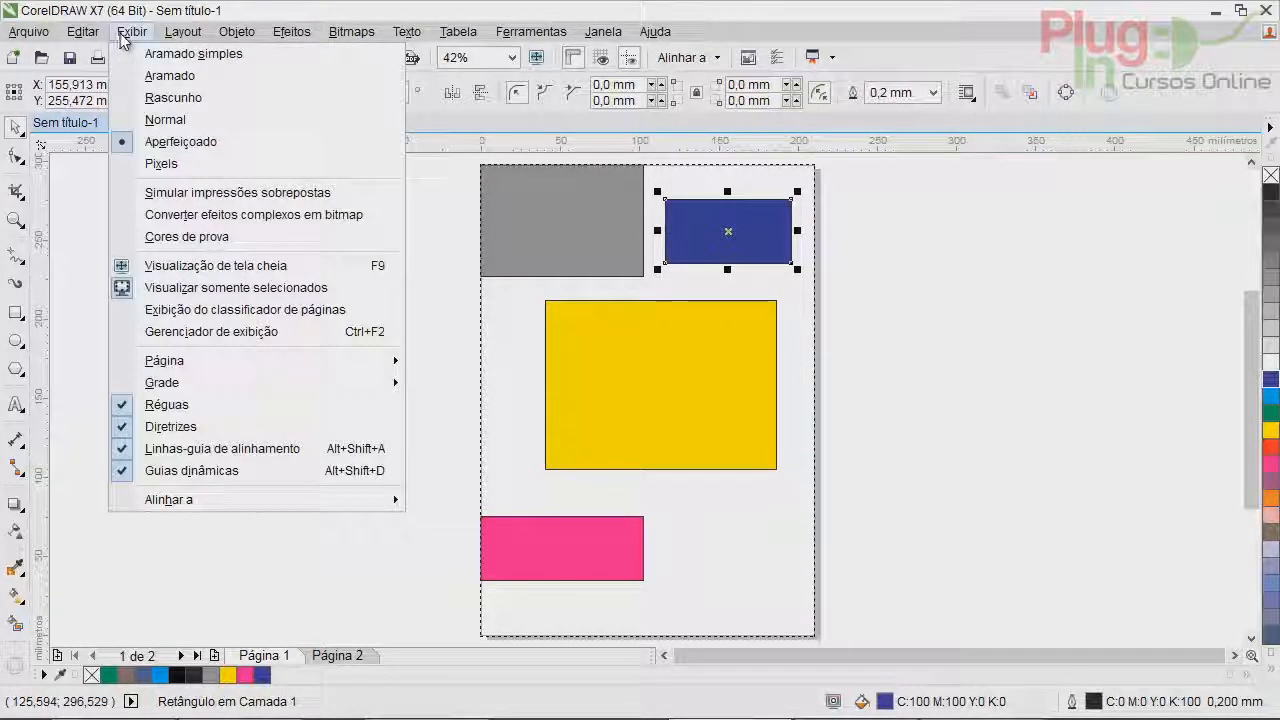
mouse_move(593, 31)
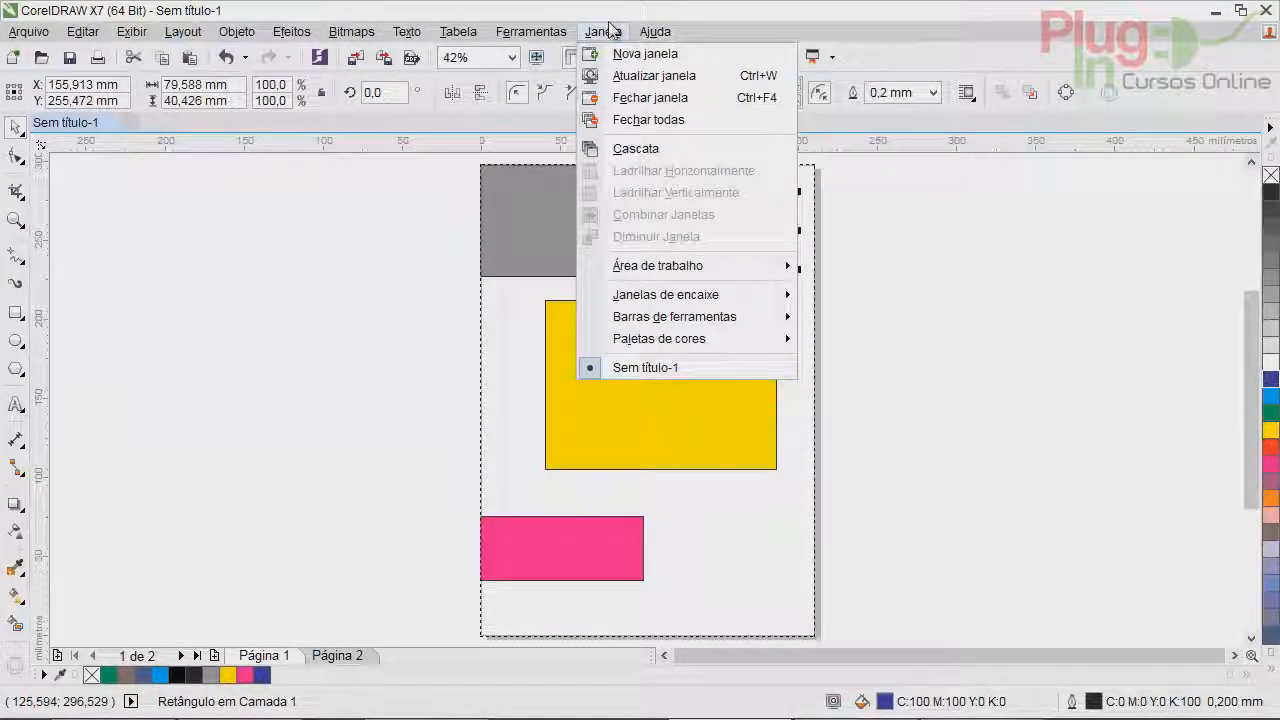
left_click(609, 29)
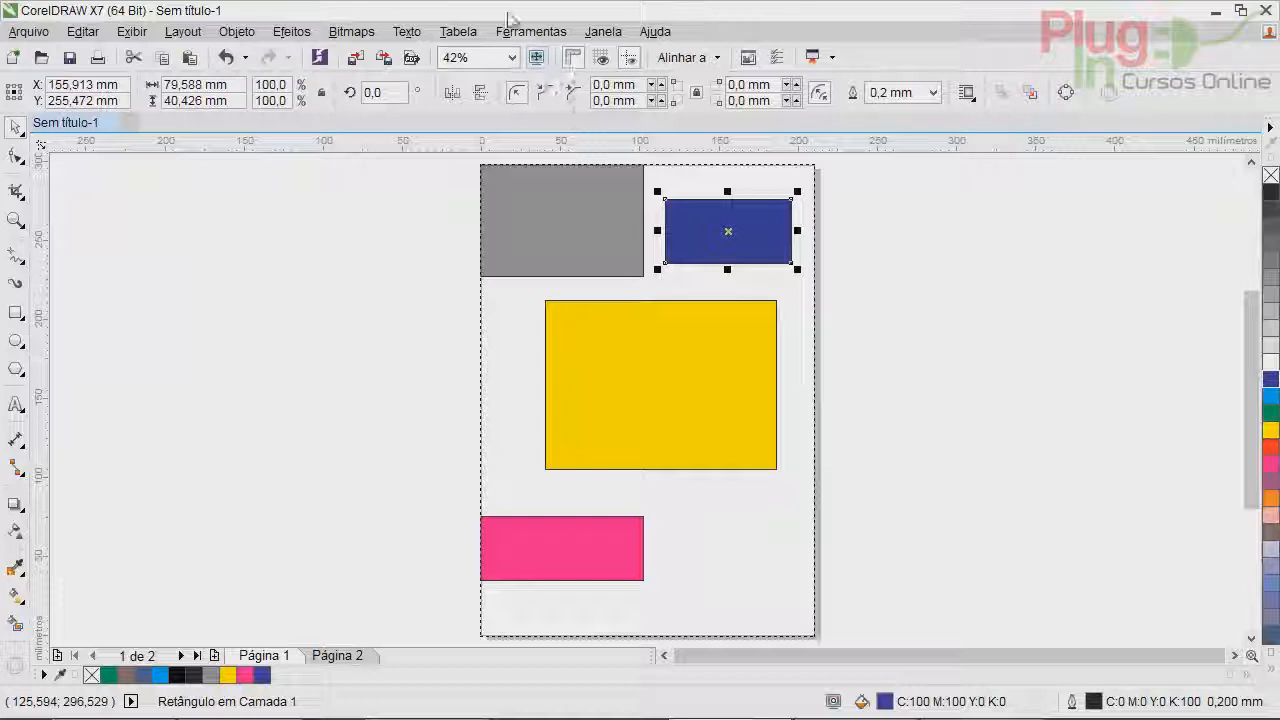
left_click(134, 30)
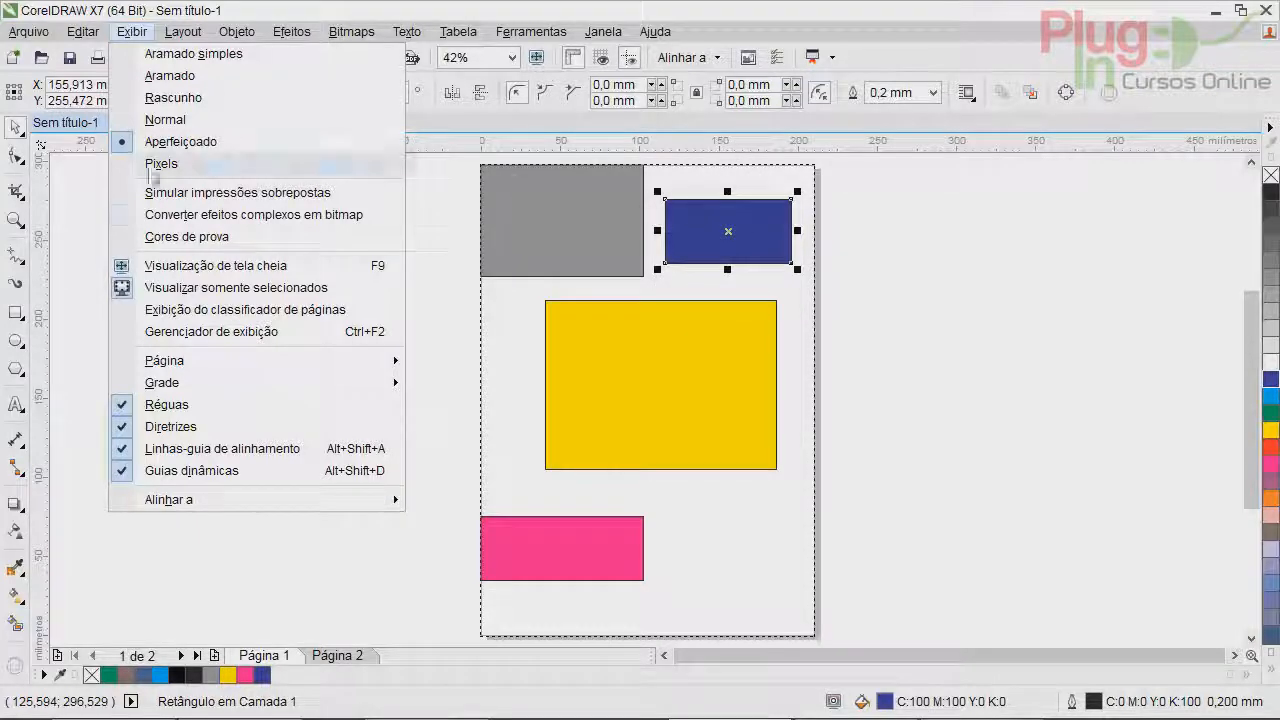
left_click(890, 445)
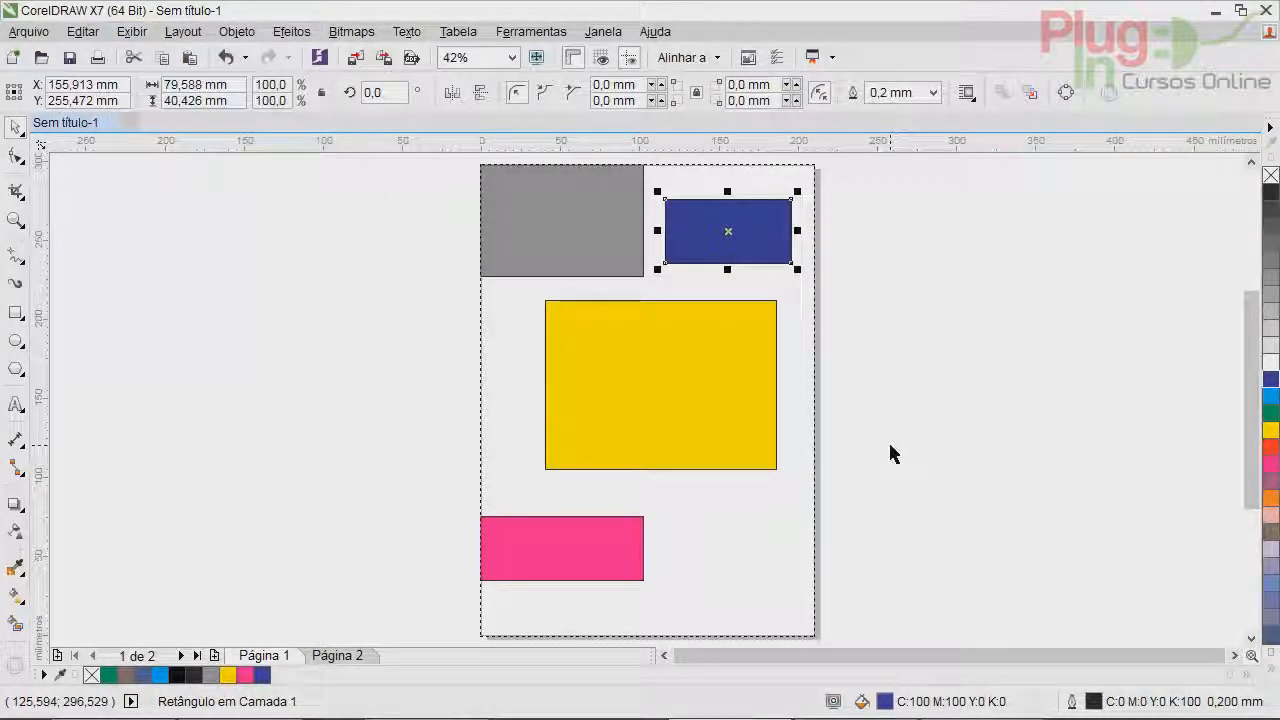